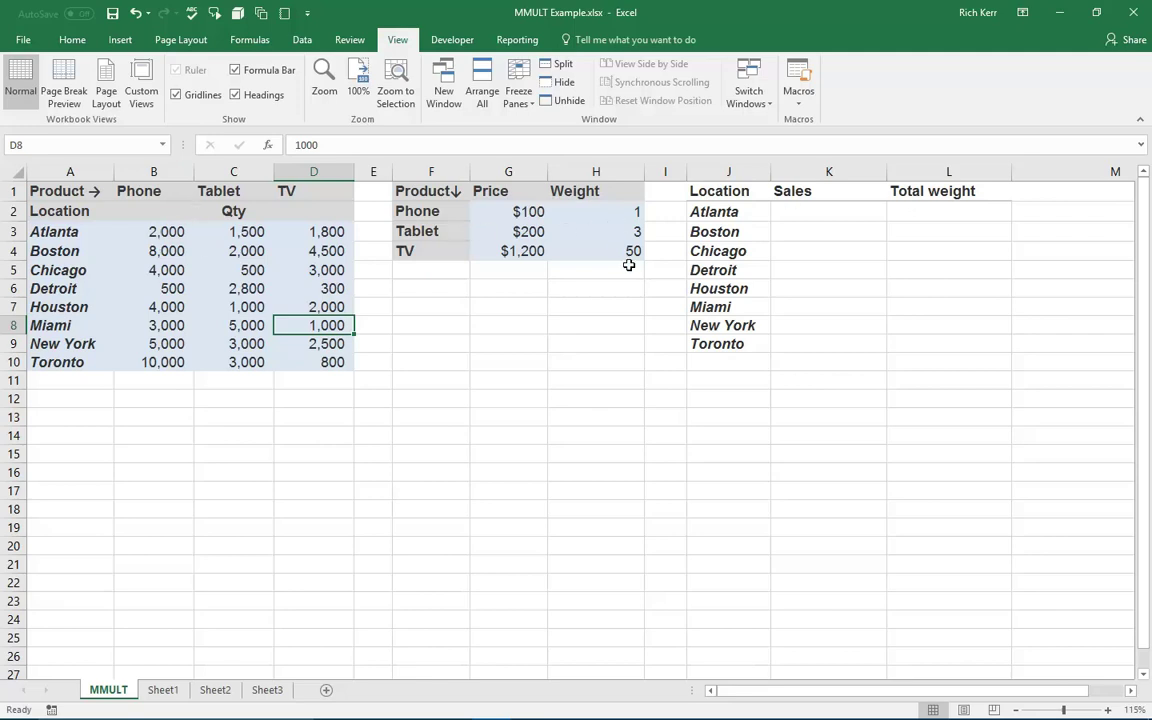
# - Start Atlanta's sales formula in K2 with the Phone and Tablet terms, =B3*G2+C3*G3
pyautogui.click(801, 221)
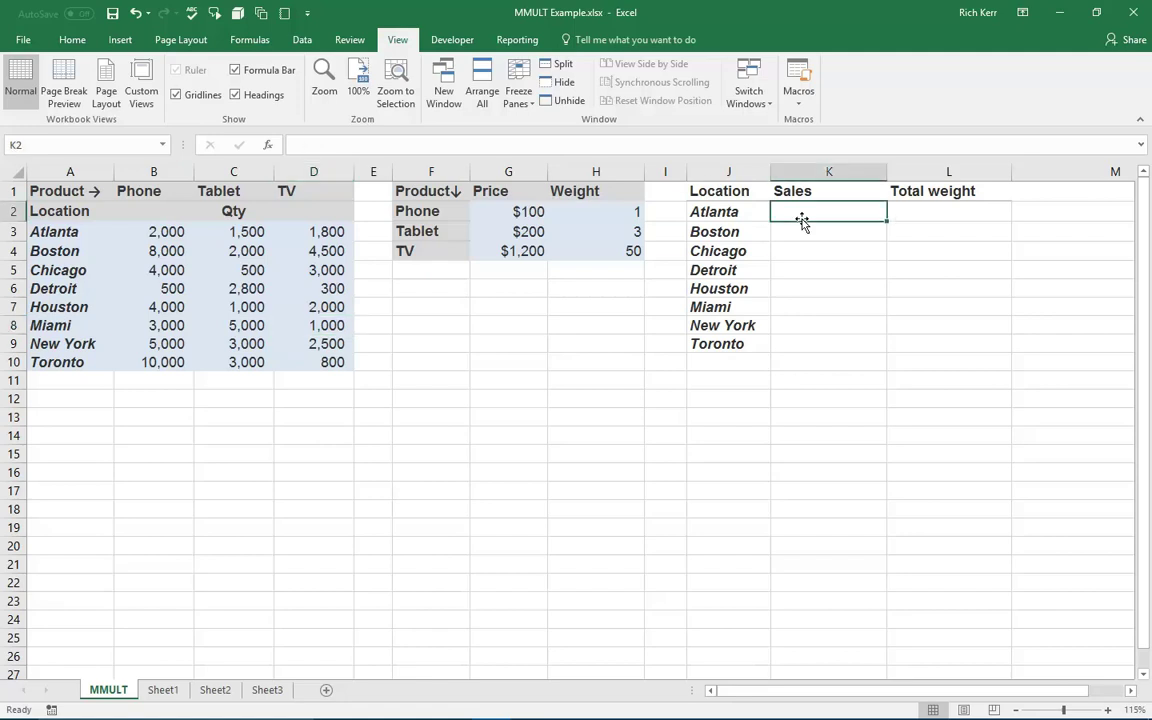
pyautogui.write('=')
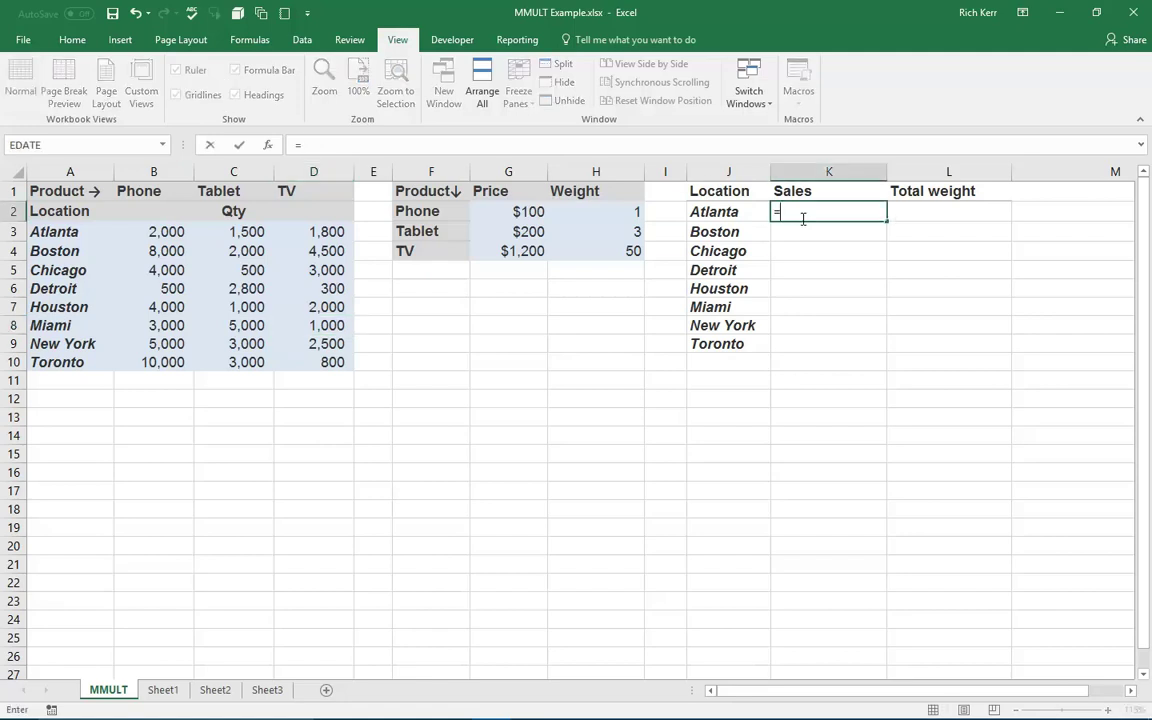
pyautogui.click(169, 229)
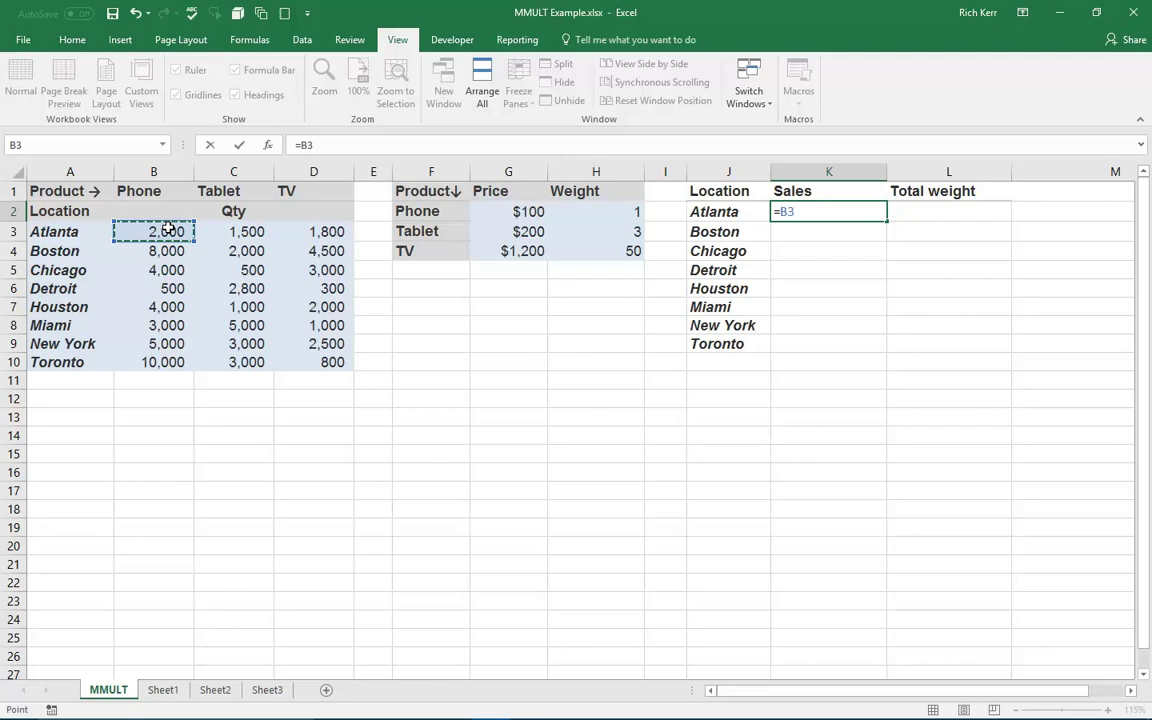
pyautogui.write('*')
pyautogui.click(493, 213)
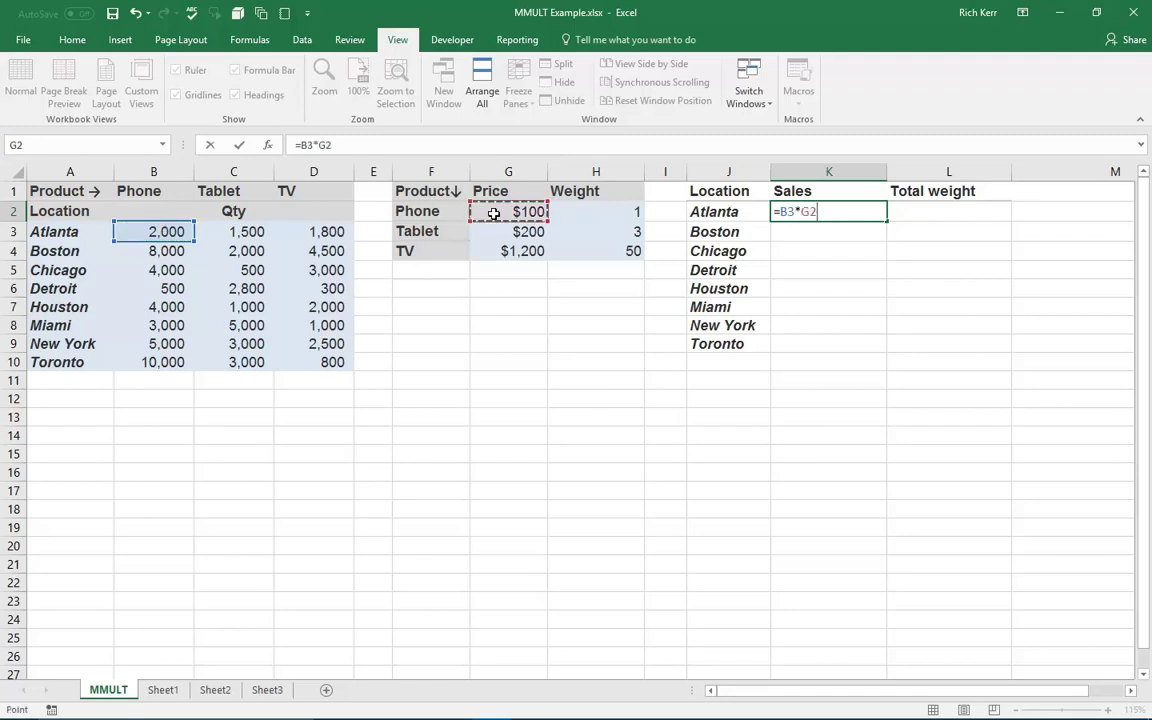
pyautogui.write('+')
pyautogui.click(252, 232)
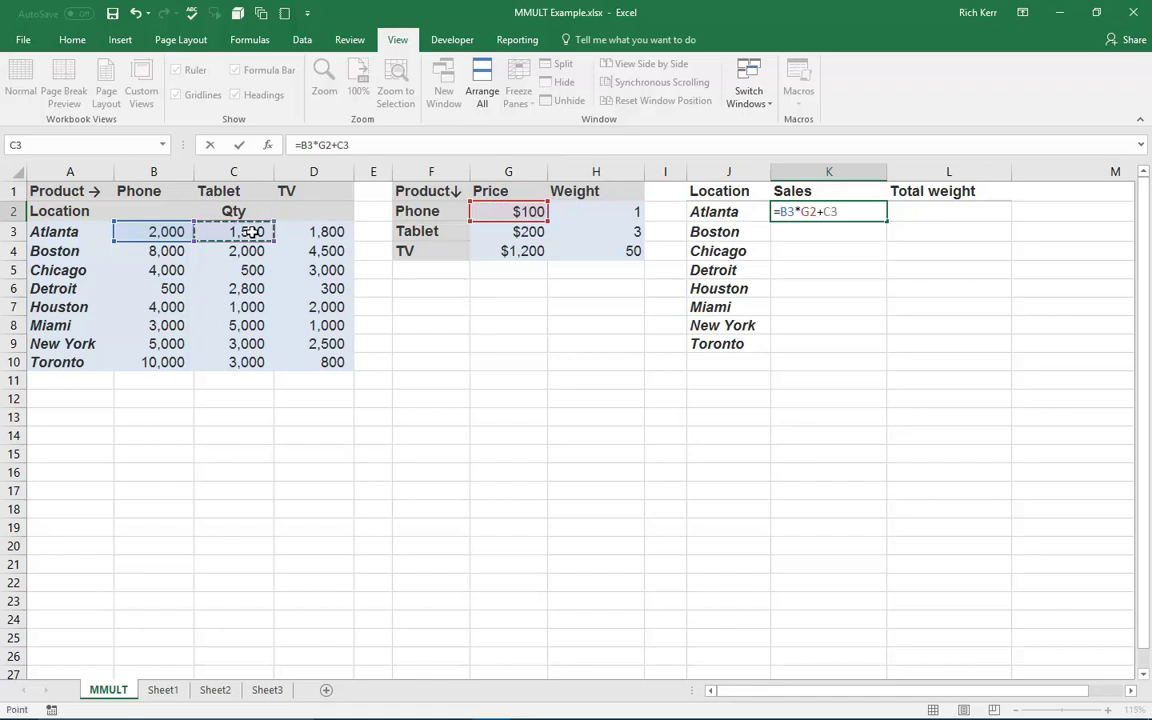
pyautogui.write('*')
pyautogui.click(498, 233)
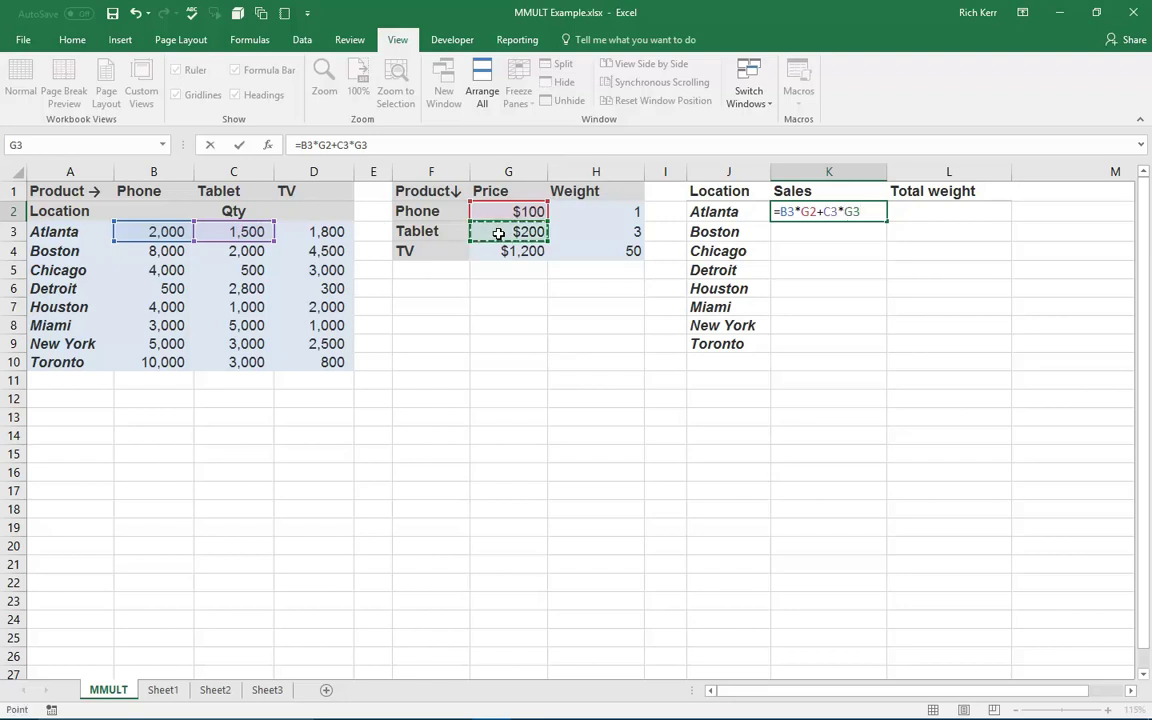
# - Add the TV term +D3*G4 and enter it, giving $2,660,000 in K2
pyautogui.write('+')
pyautogui.click(325, 231)
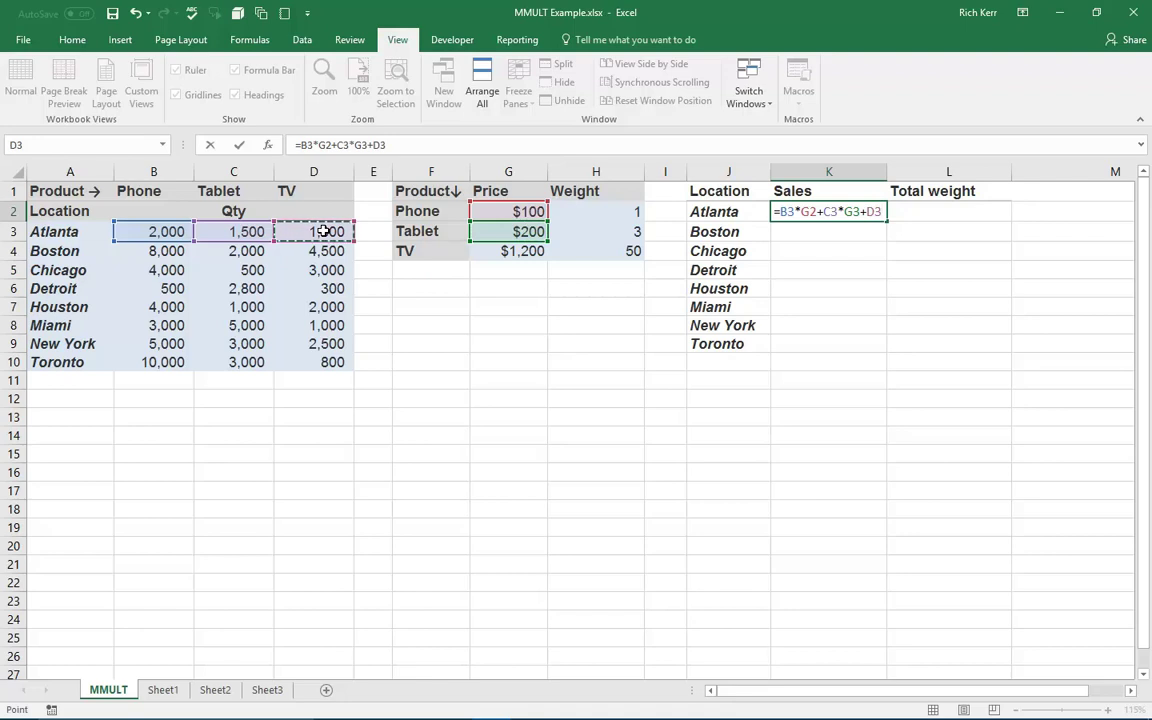
pyautogui.write('*')
pyautogui.click(520, 252)
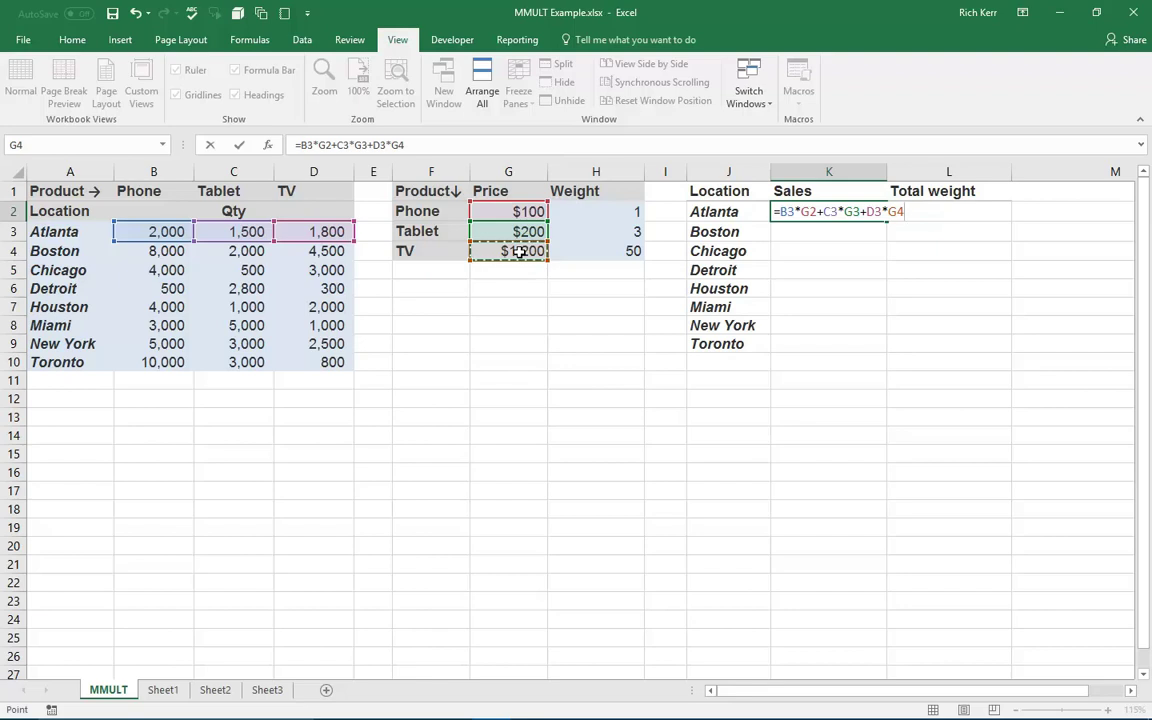
pyautogui.press('Return')
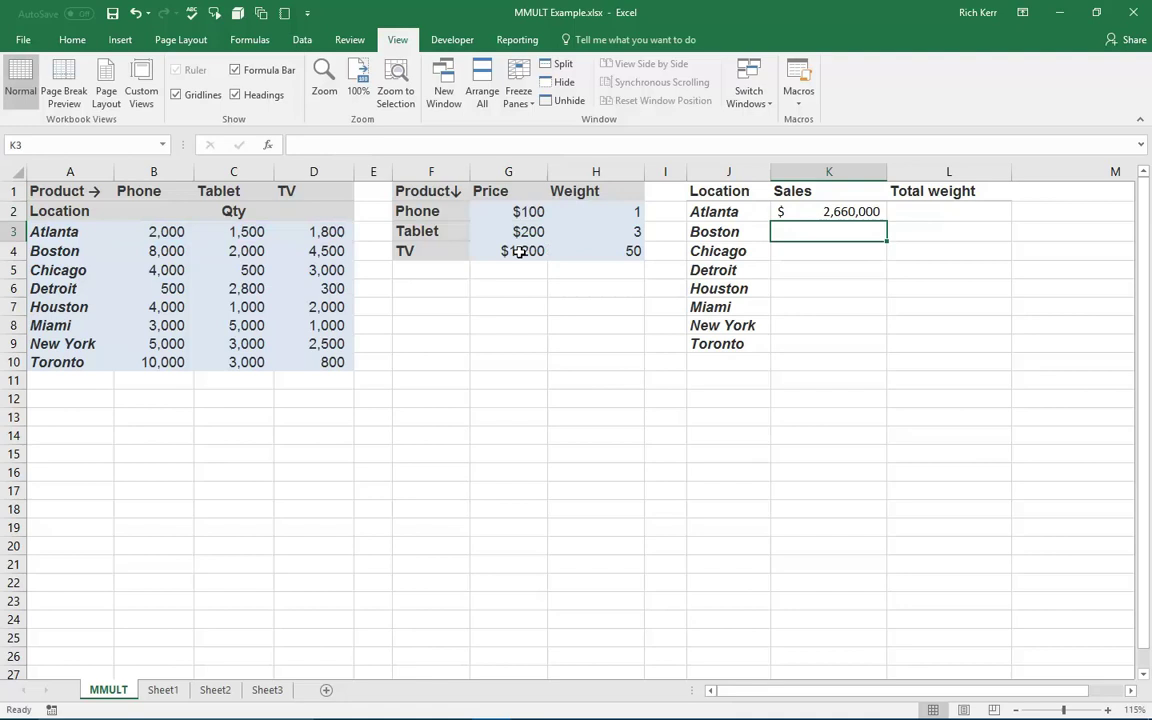
pyautogui.press('Up')
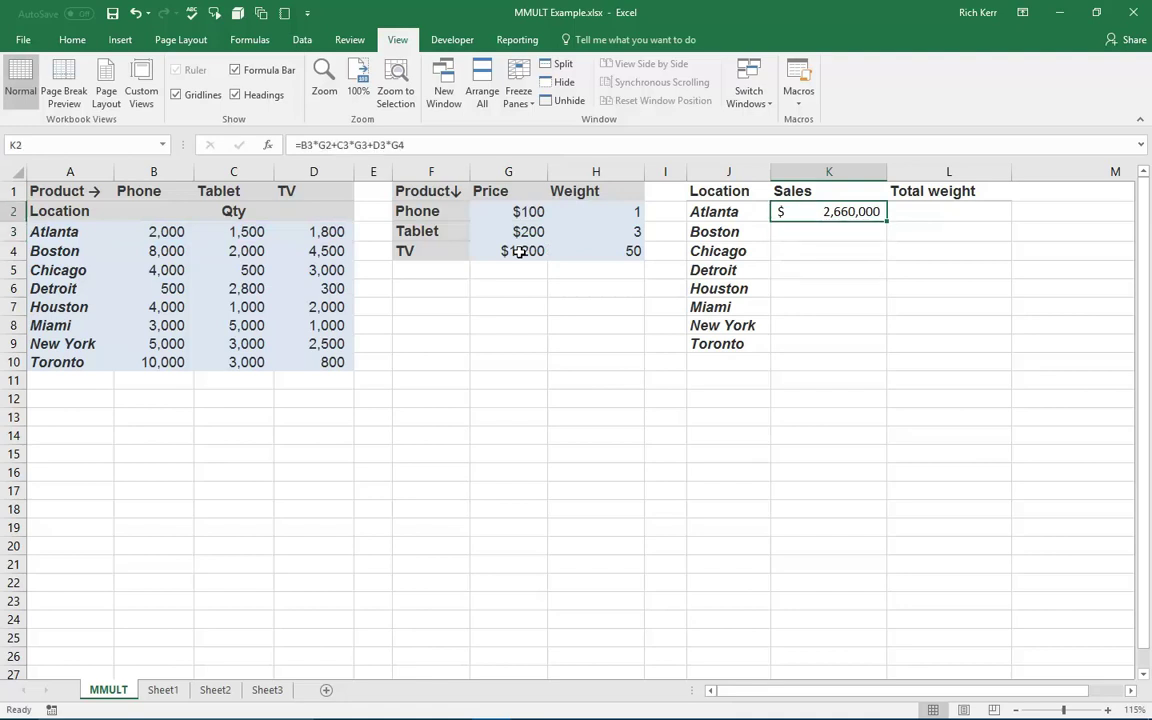
pyautogui.press('Right')
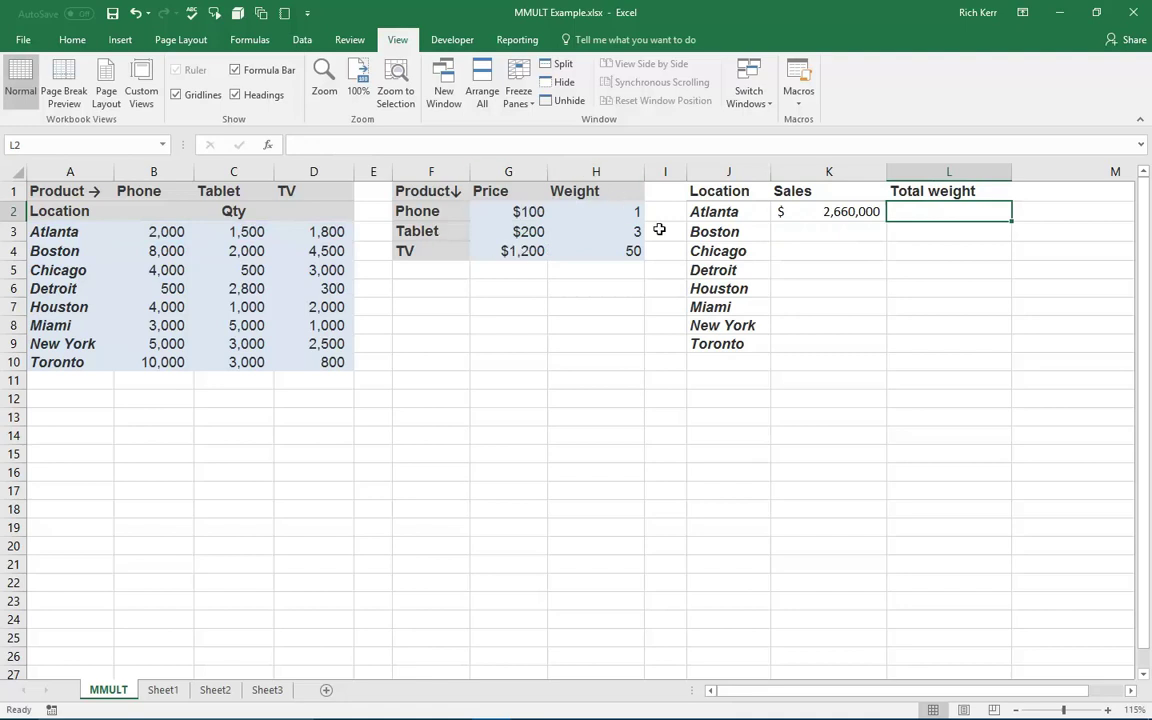
# - Inspect the references in K2's formula =B3*G2+C3*G3+D3*G4 without changing it
pyautogui.doubleClick(825, 213)
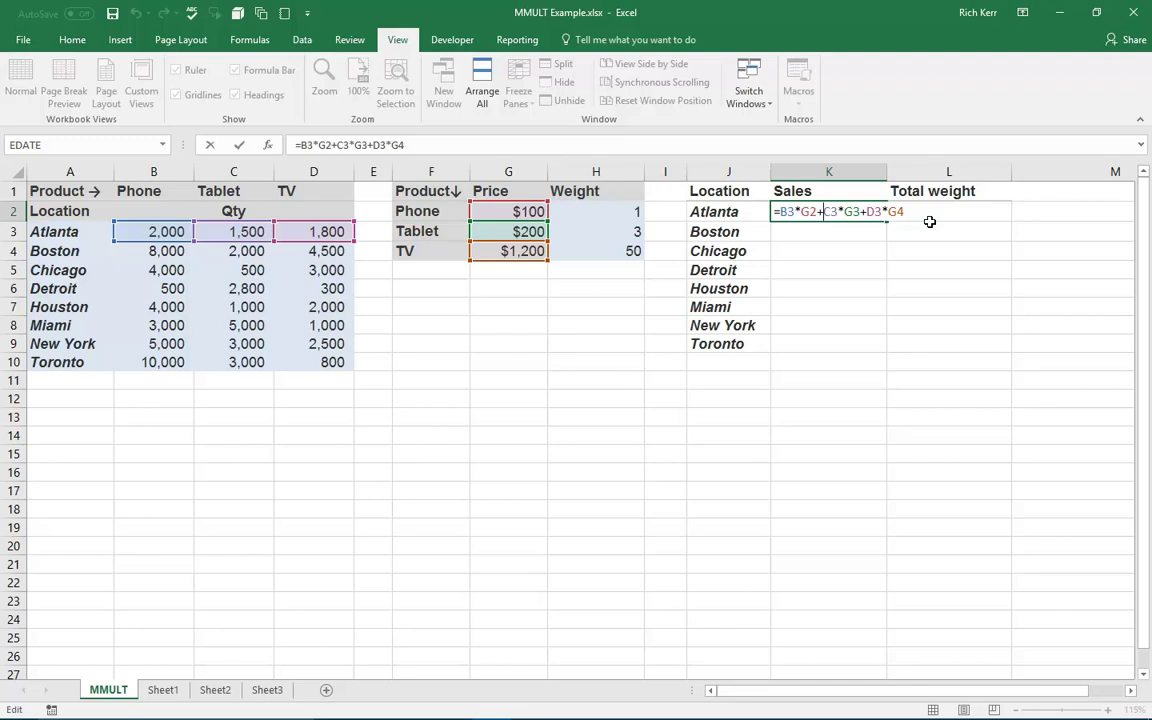
pyautogui.hotkey('ctrl', 'Return')
pyautogui.press('F2')
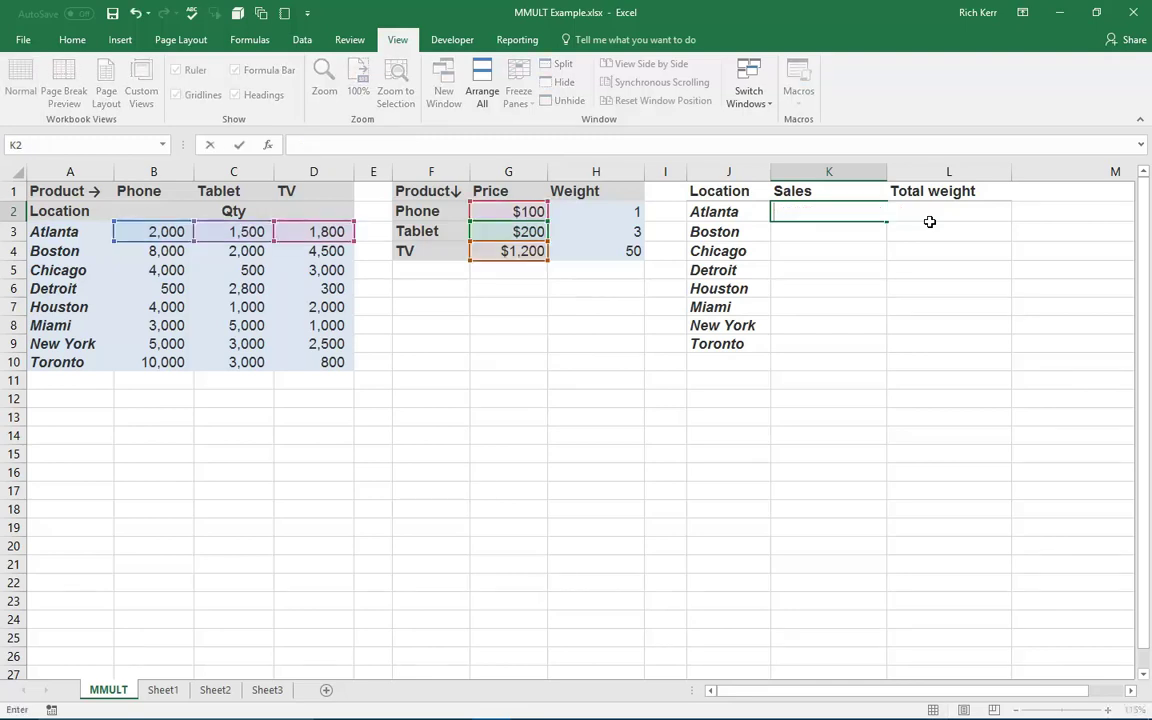
pyautogui.press('Escape')
# - Delete K2's manual formula and select the empty block K2:L9
pyautogui.press('F2')
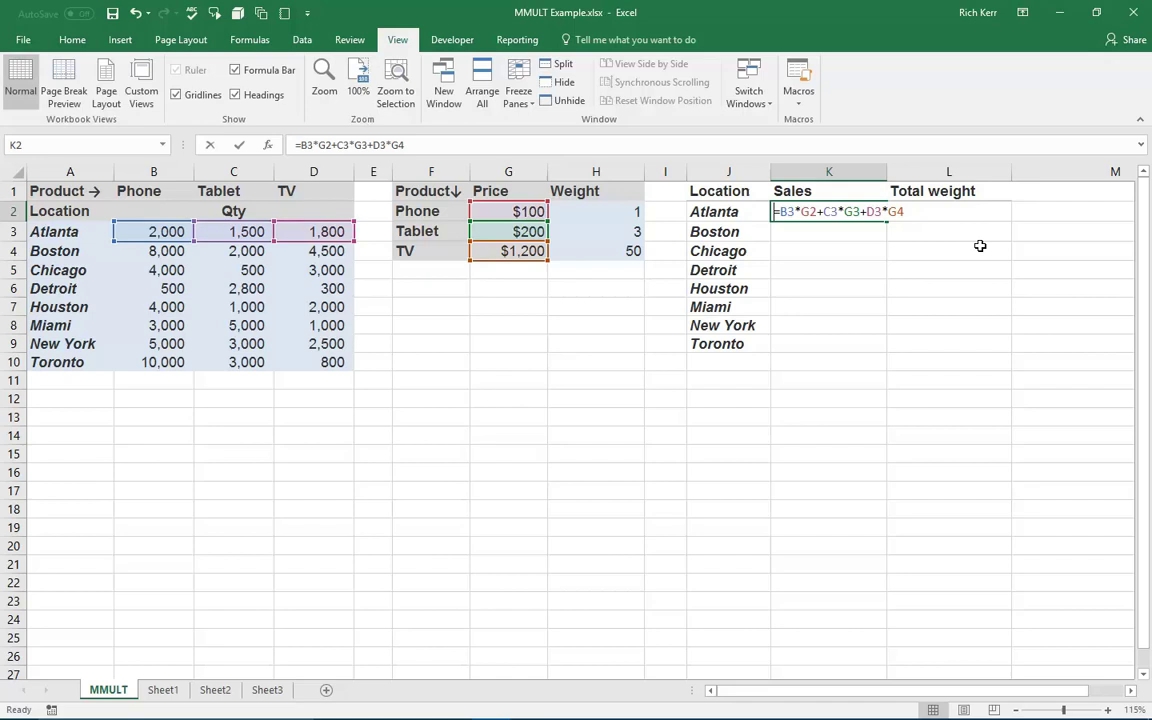
pyautogui.hotkey('shift', 'Home')
pyautogui.press('Delete')
pyautogui.press('Return')
pyautogui.press('Up')
pyautogui.hotkey('shift', 'Right')
pyautogui.hotkey('shift', 'Down')
pyautogui.hotkey('shift', 'Down')
pyautogui.hotkey('shift', 'Down')
pyautogui.hotkey('shift', 'Down')
pyautogui.hotkey('shift', 'Down')
pyautogui.hotkey('shift', 'Down')
pyautogui.hotkey('shift', 'Down')
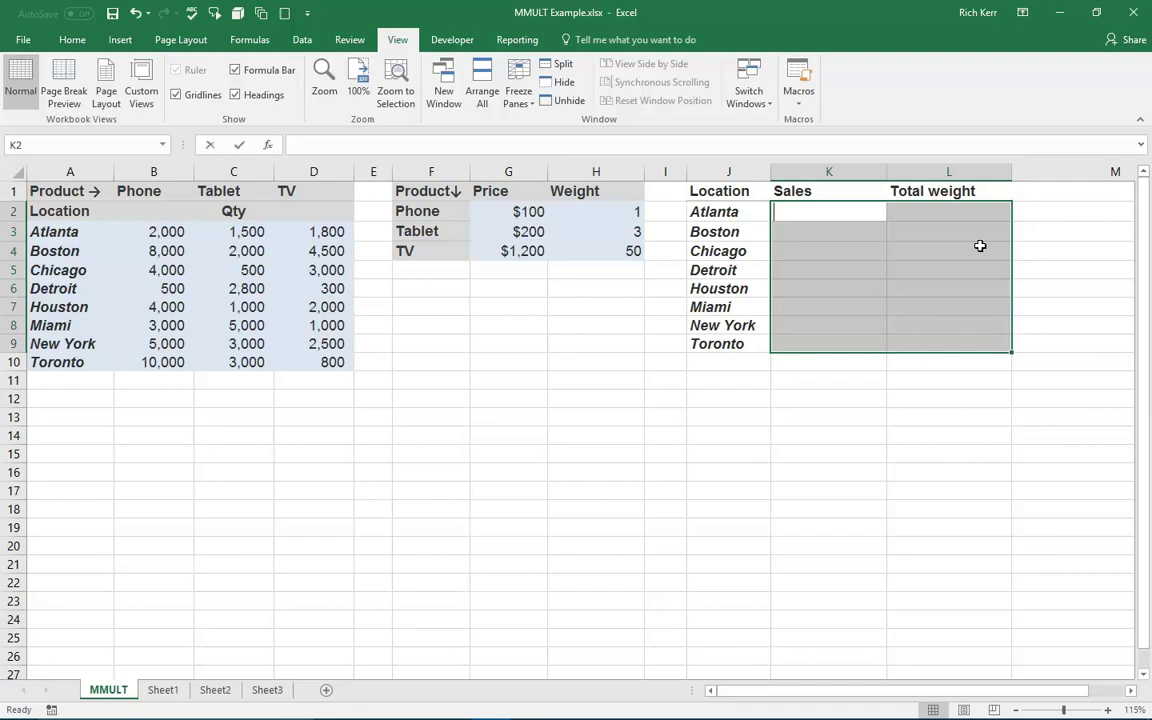
# - Type =mmult( into K2 while K2:L9 stays selected
pyautogui.write('=mmu')
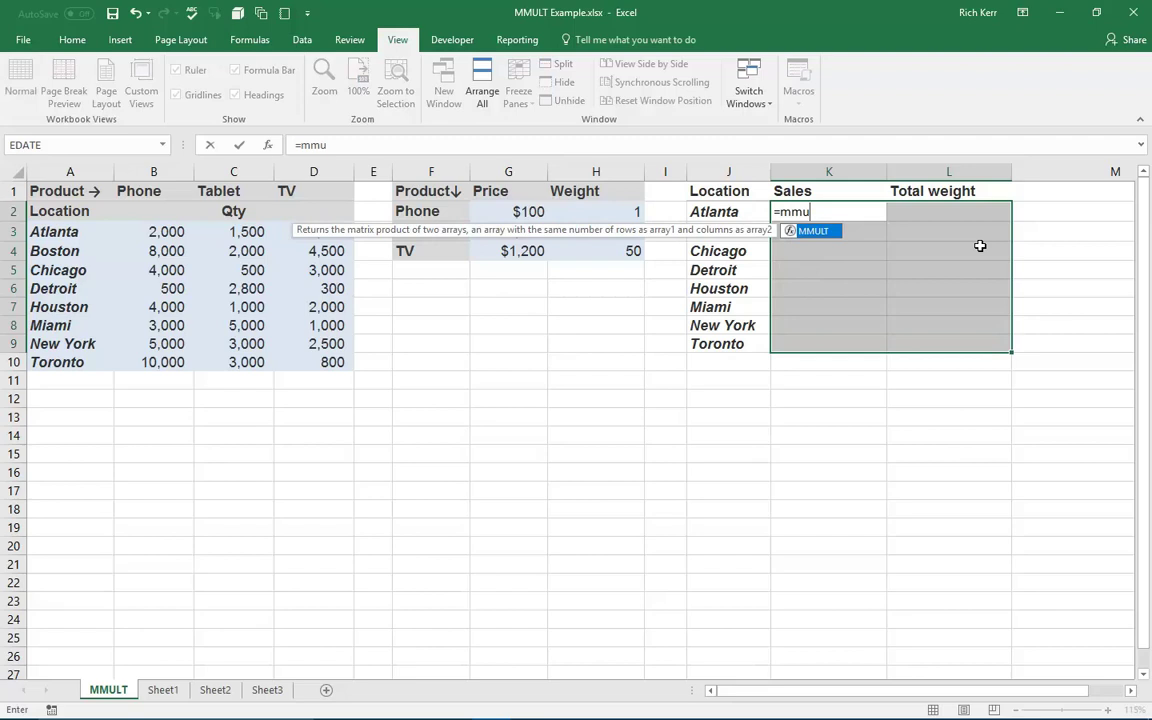
pyautogui.write('lt(')
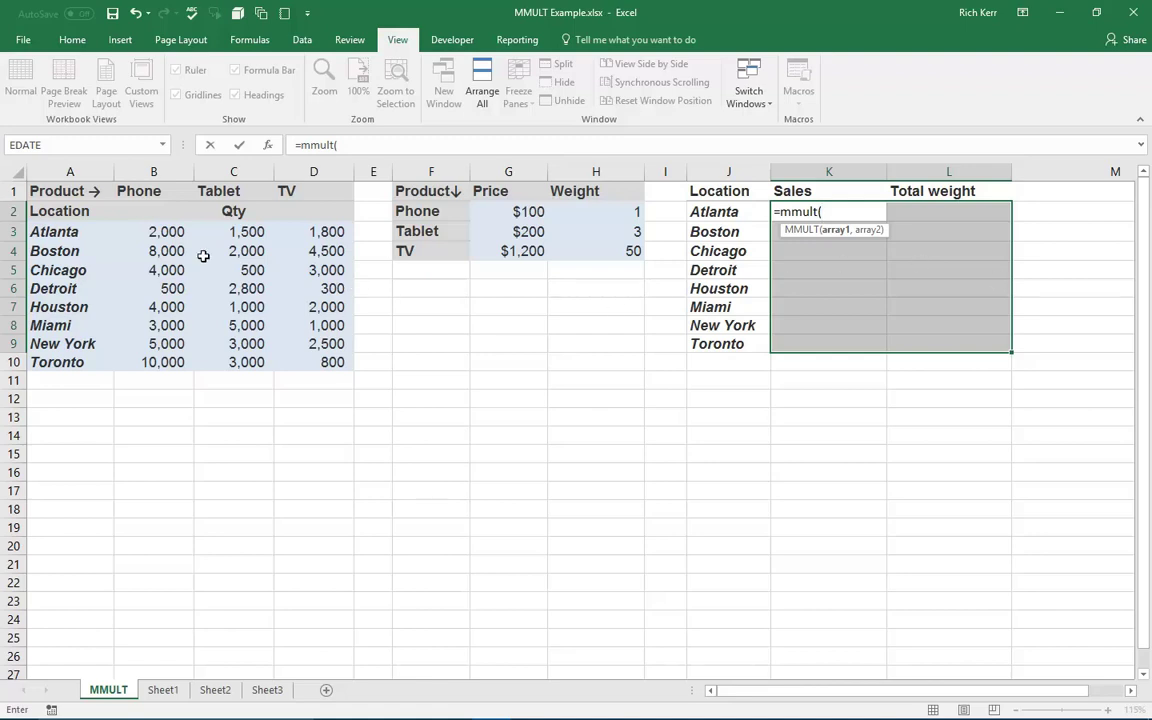
# - Complete =MMULT(B3:D10,G2:H4) and enter it as an array formula across K2:L9
pyautogui.moveTo(160, 230); pyautogui.dragTo(310, 354)
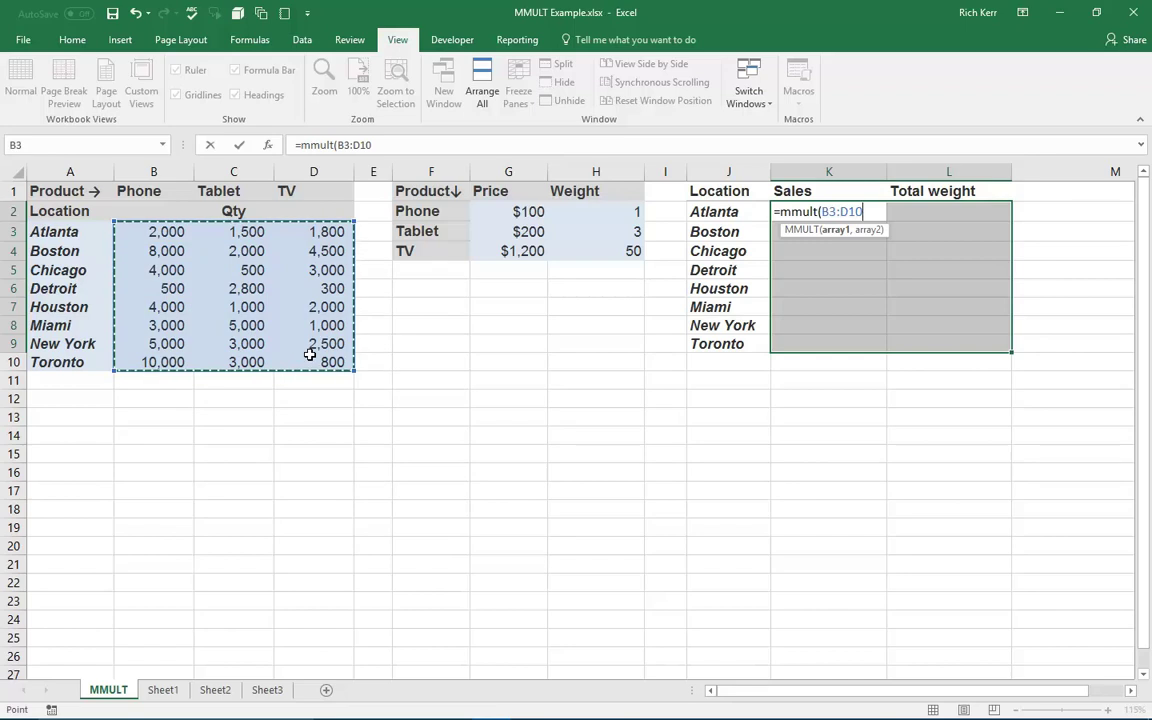
pyautogui.write(',')
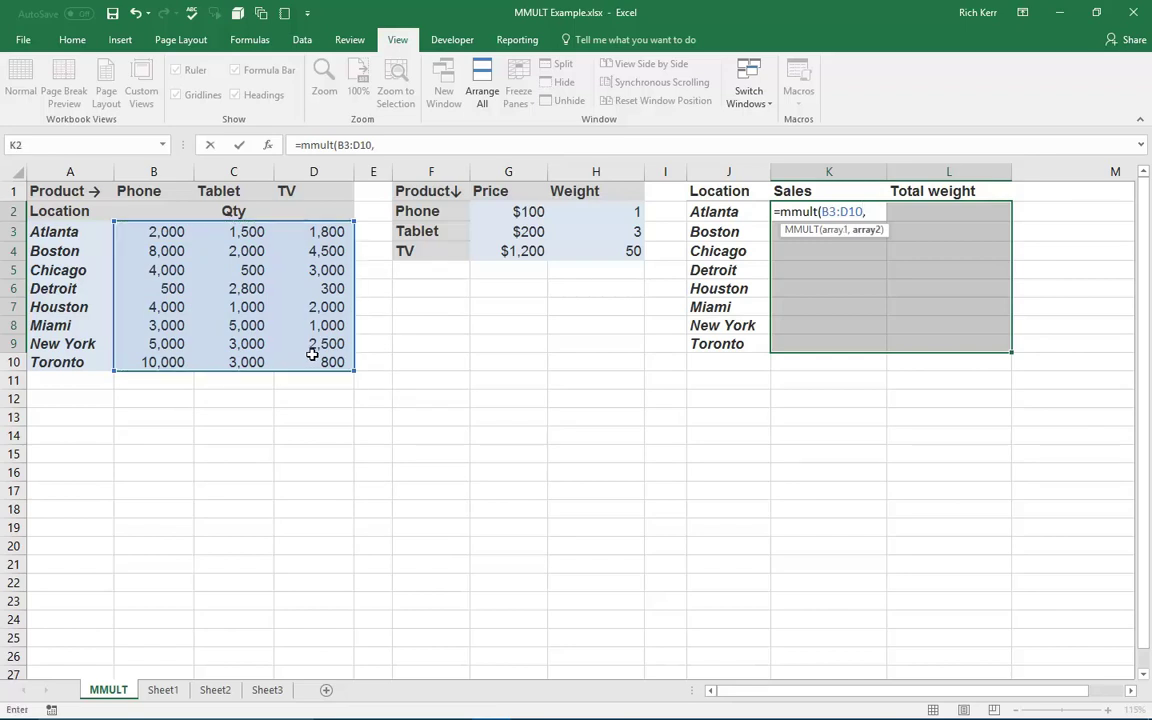
pyautogui.moveTo(506, 211); pyautogui.dragTo(552, 253)
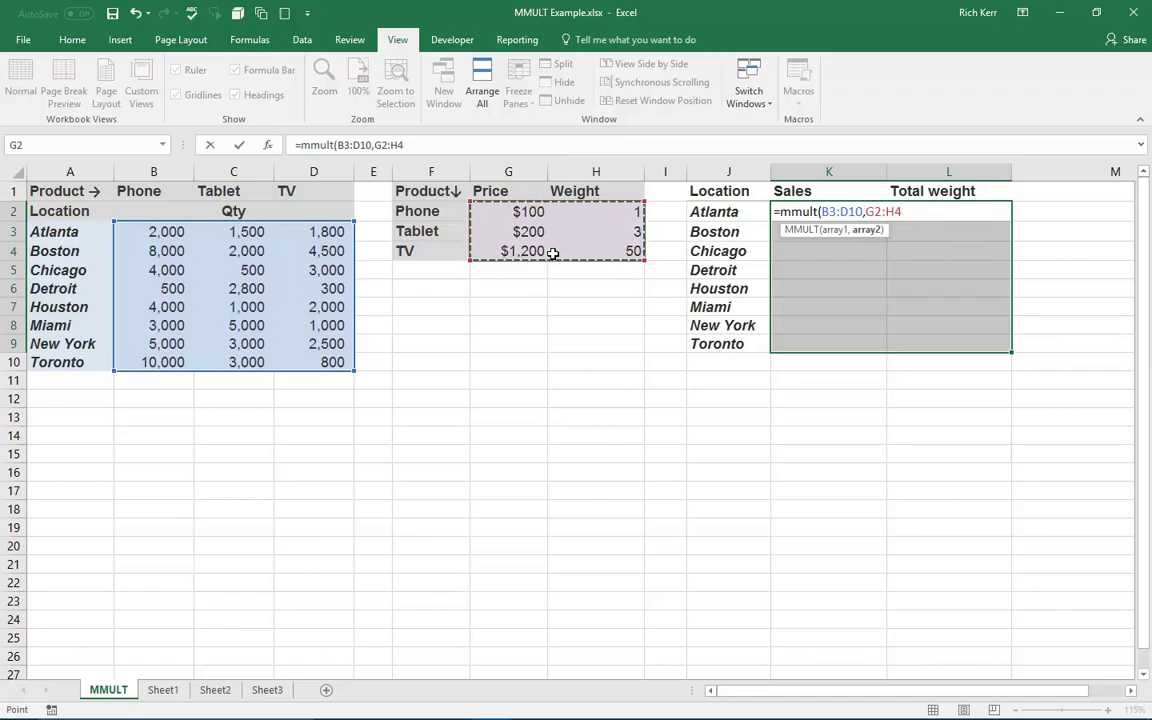
pyautogui.write(')')
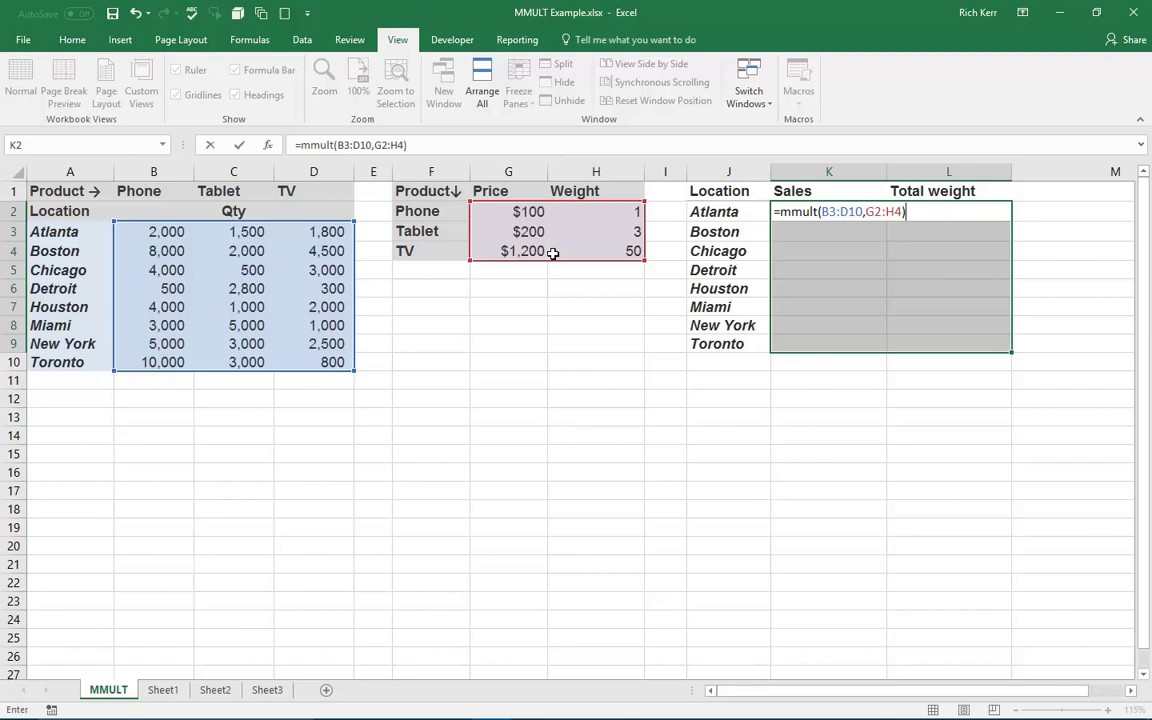
pyautogui.hotkey('ctrl', 'shift', 'Return')
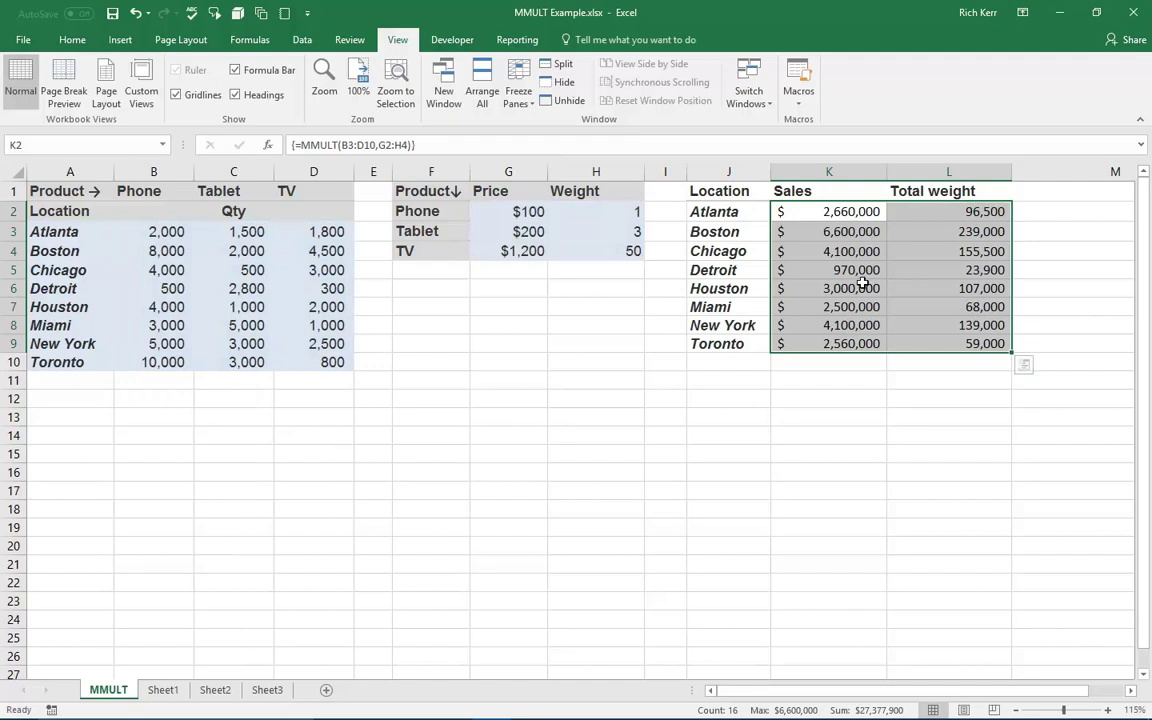
pyautogui.click(811, 212)
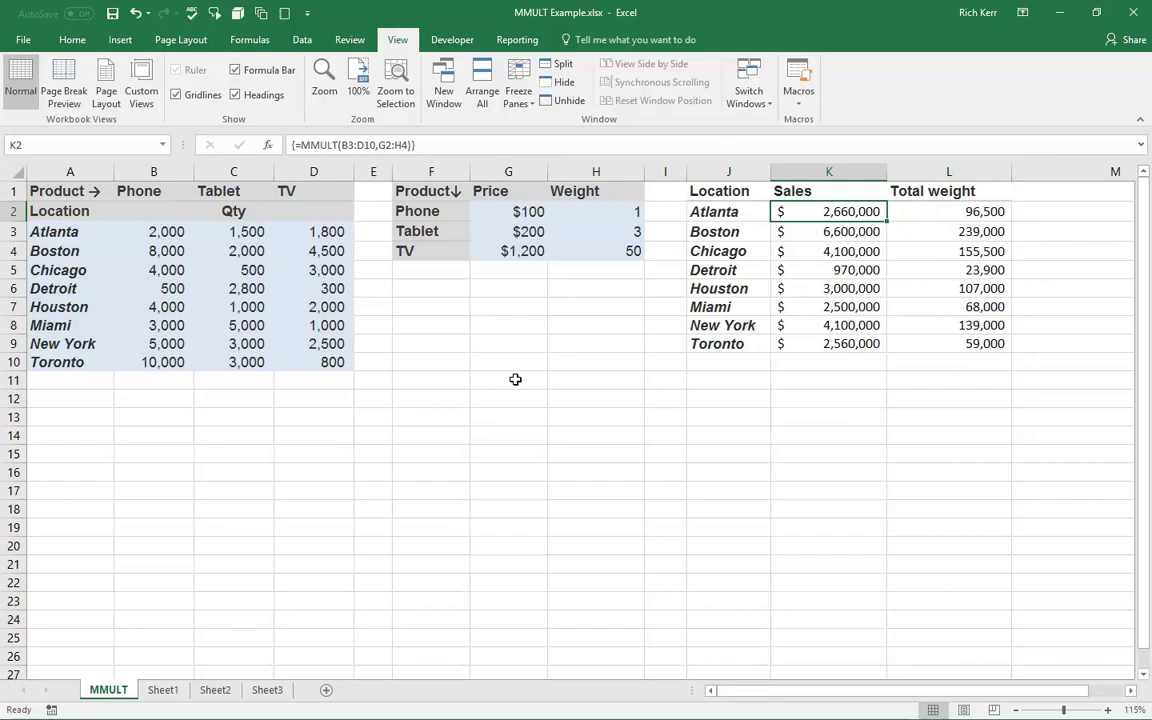
# - Enter the check formula =B3*G2+C3*G3+D3*G4 in K13
pyautogui.click(800, 417)
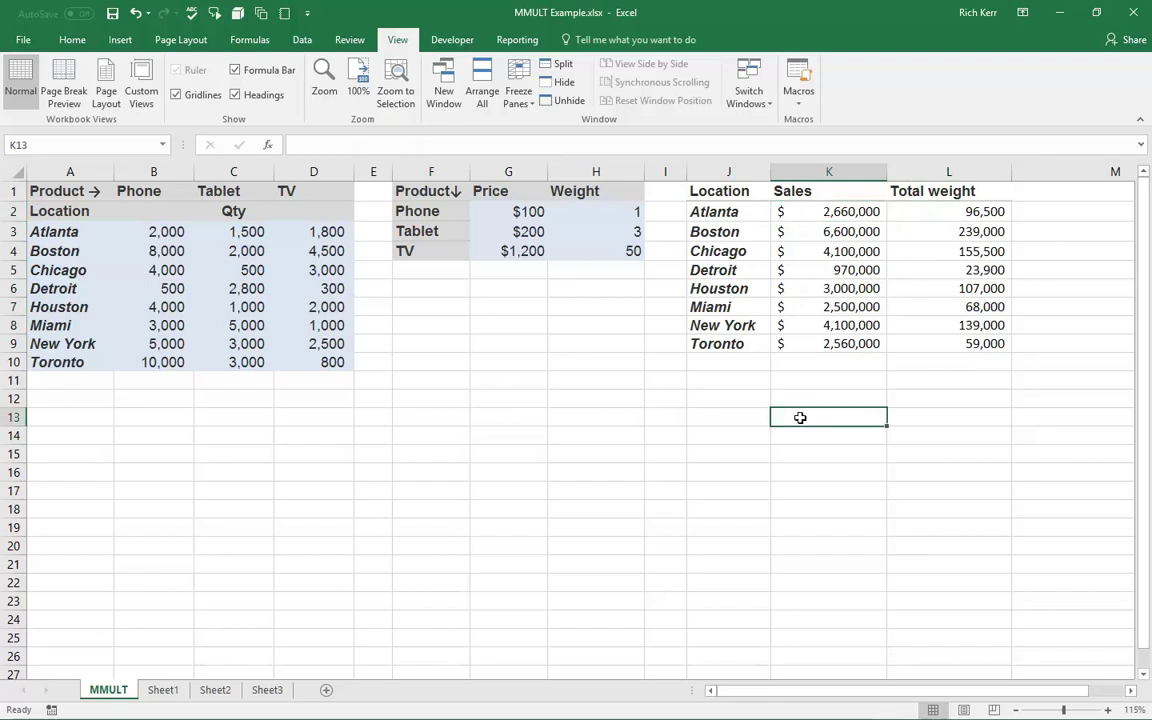
pyautogui.write('=')
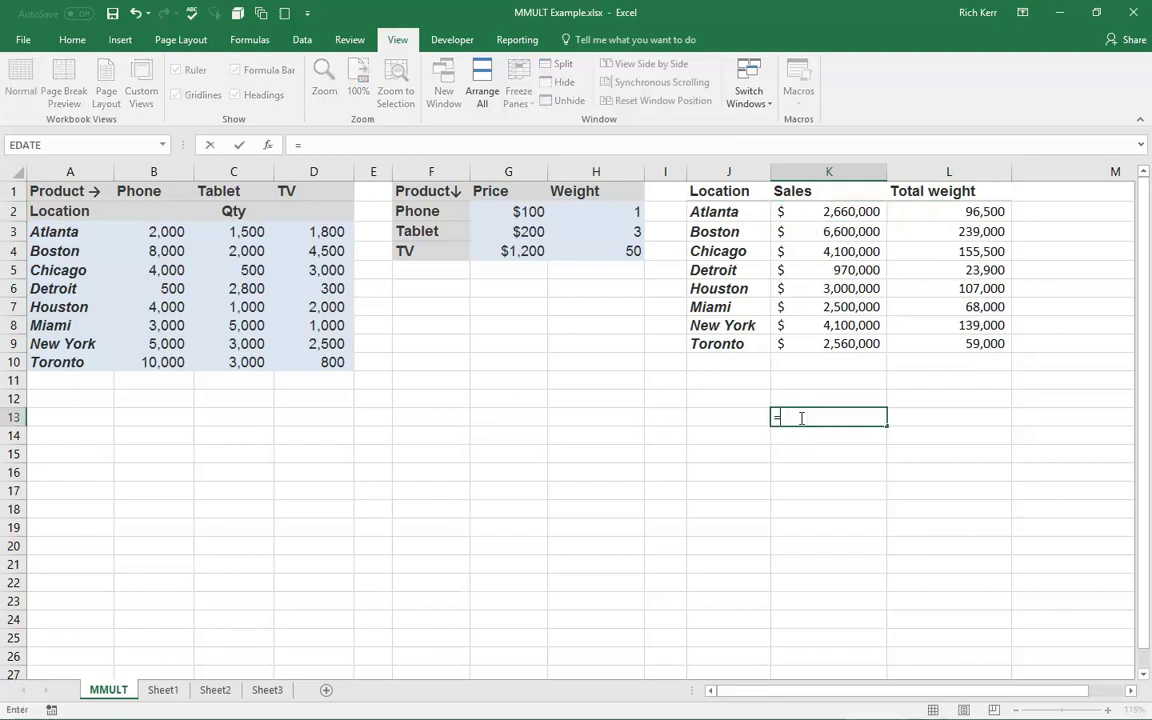
pyautogui.click(158, 231)
pyautogui.write('*')
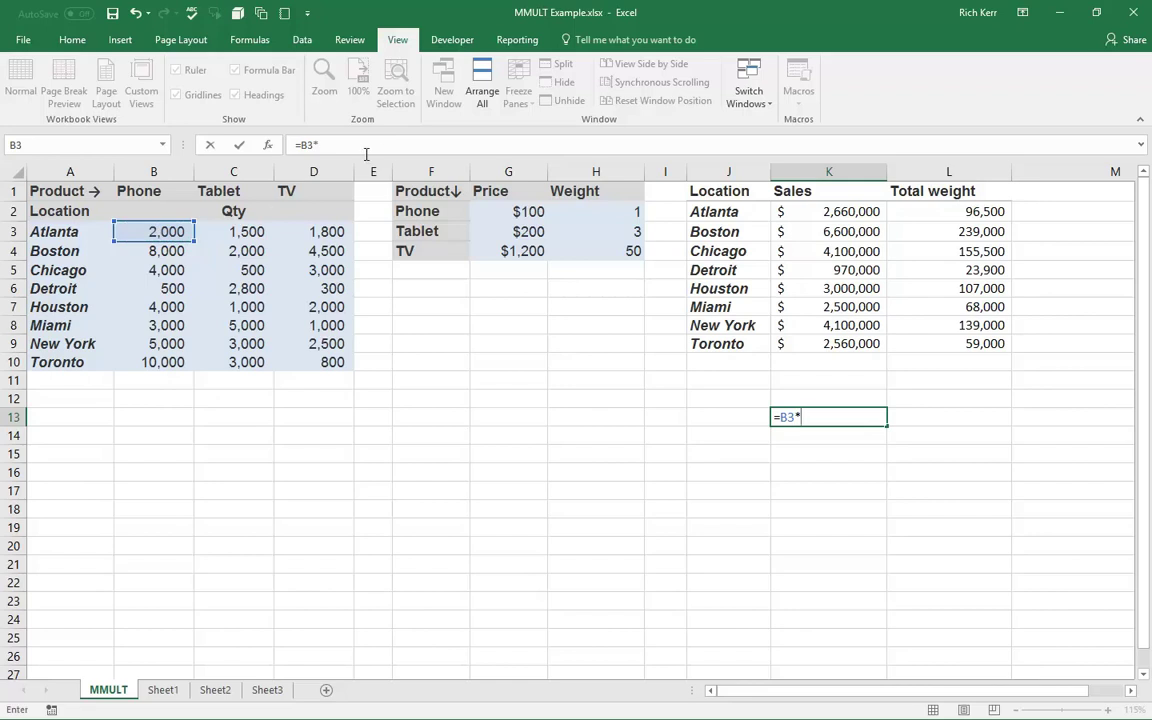
pyautogui.click(512, 210)
pyautogui.write('+')
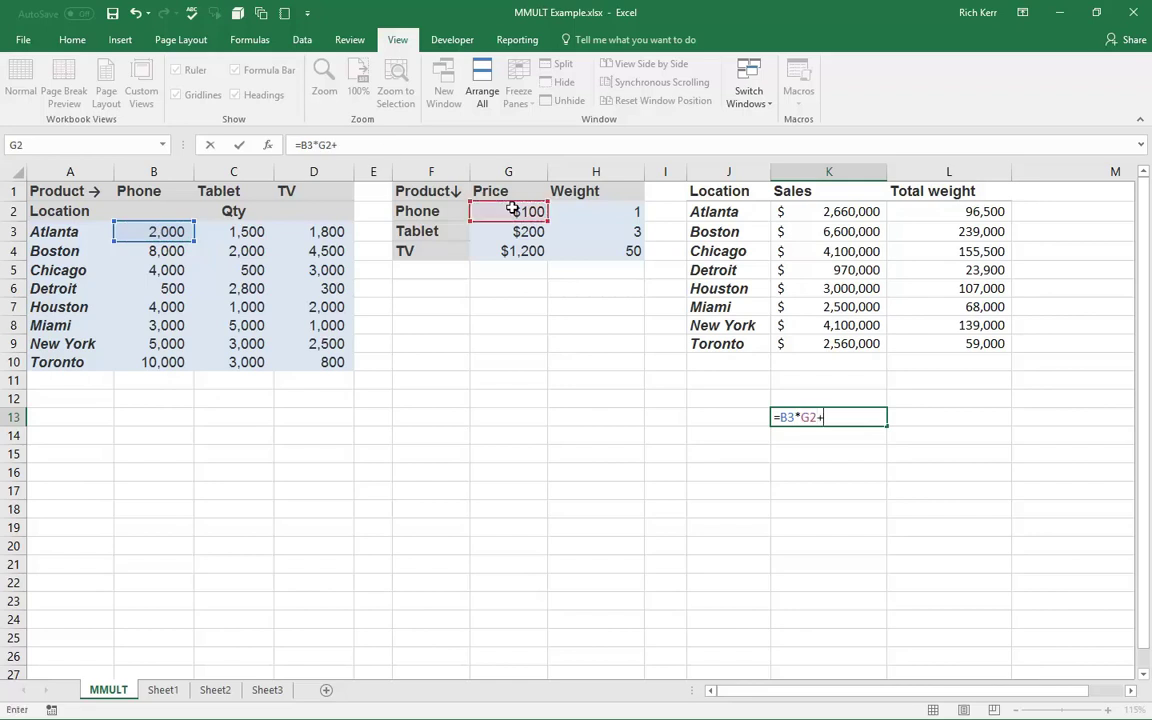
pyautogui.click(236, 231)
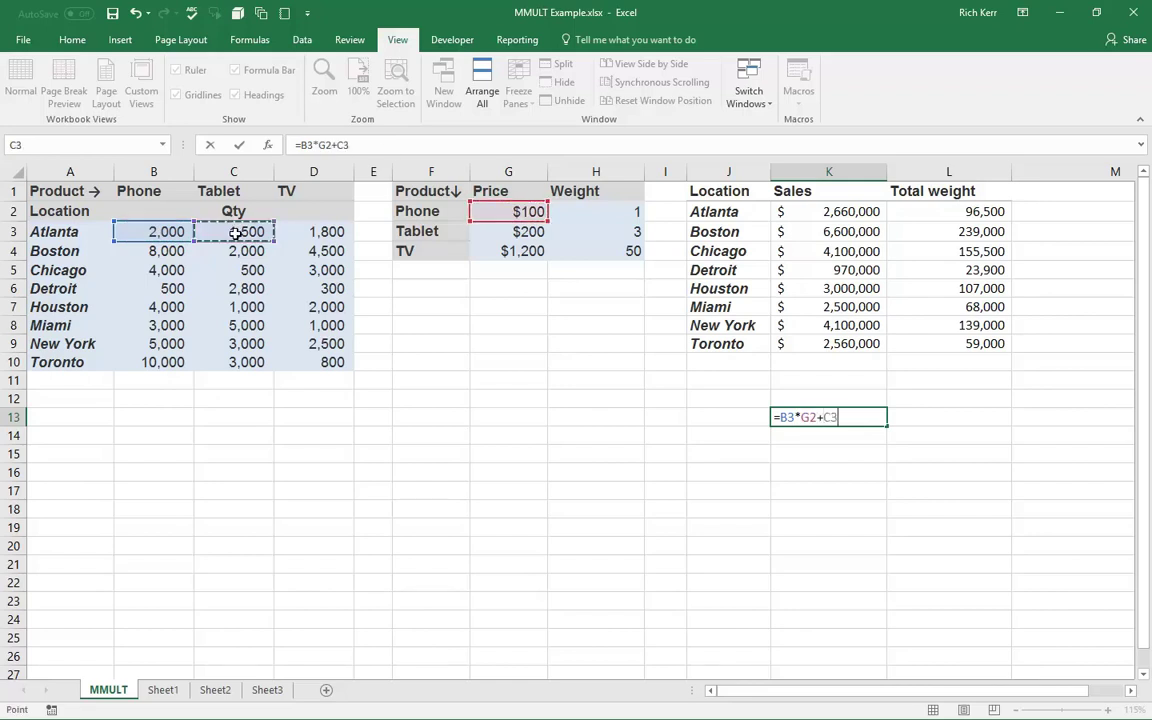
pyautogui.write('*')
pyautogui.click(525, 231)
pyautogui.write('+')
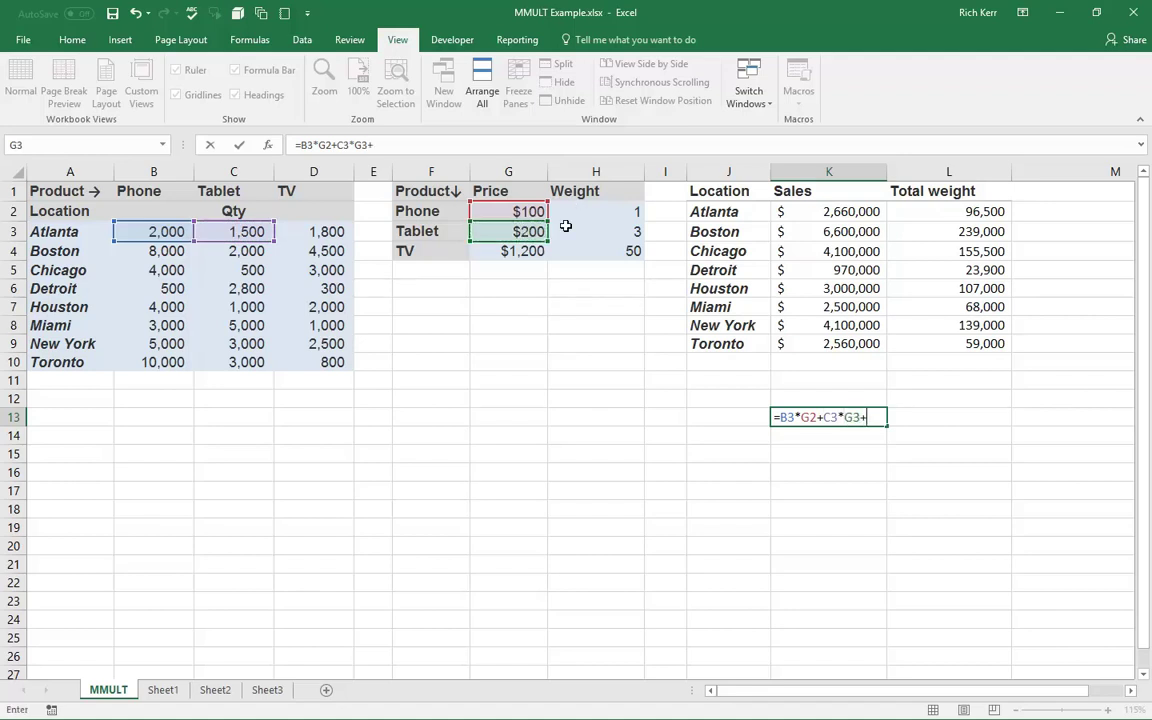
pyautogui.click(315, 231)
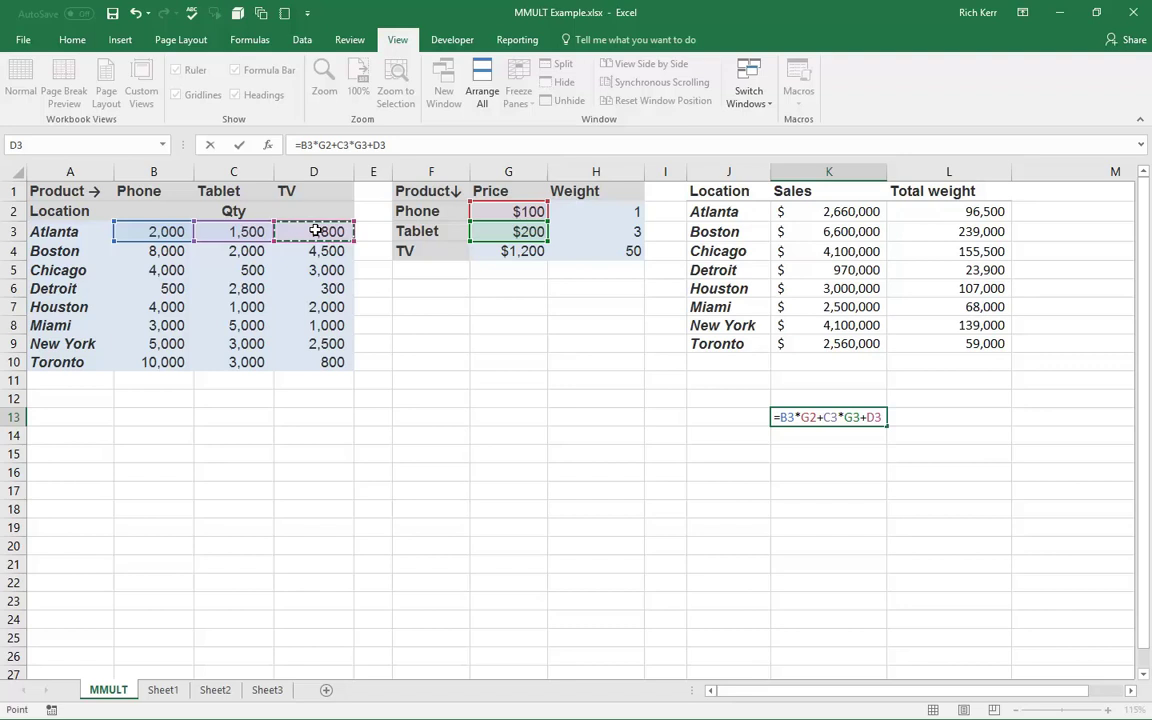
pyautogui.write('*')
pyautogui.click(508, 250)
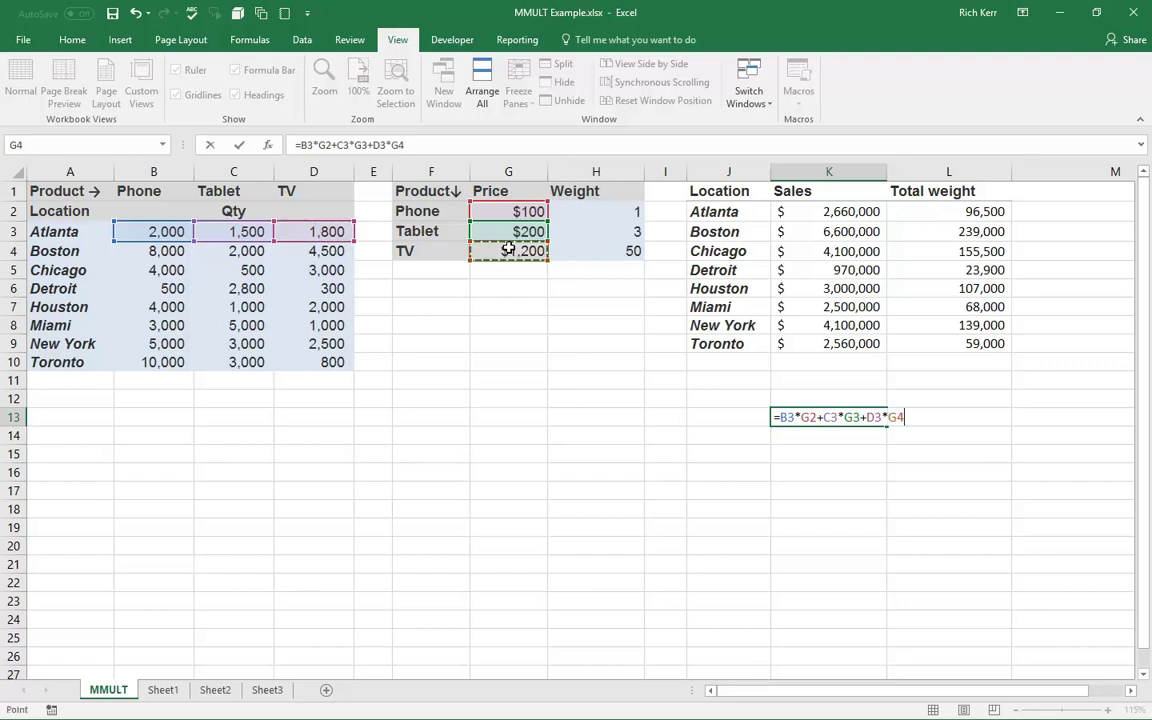
pyautogui.press('Return')
# - Apply Accounting currency format to K13, showing $2,660,000.00
pyautogui.press('Up')
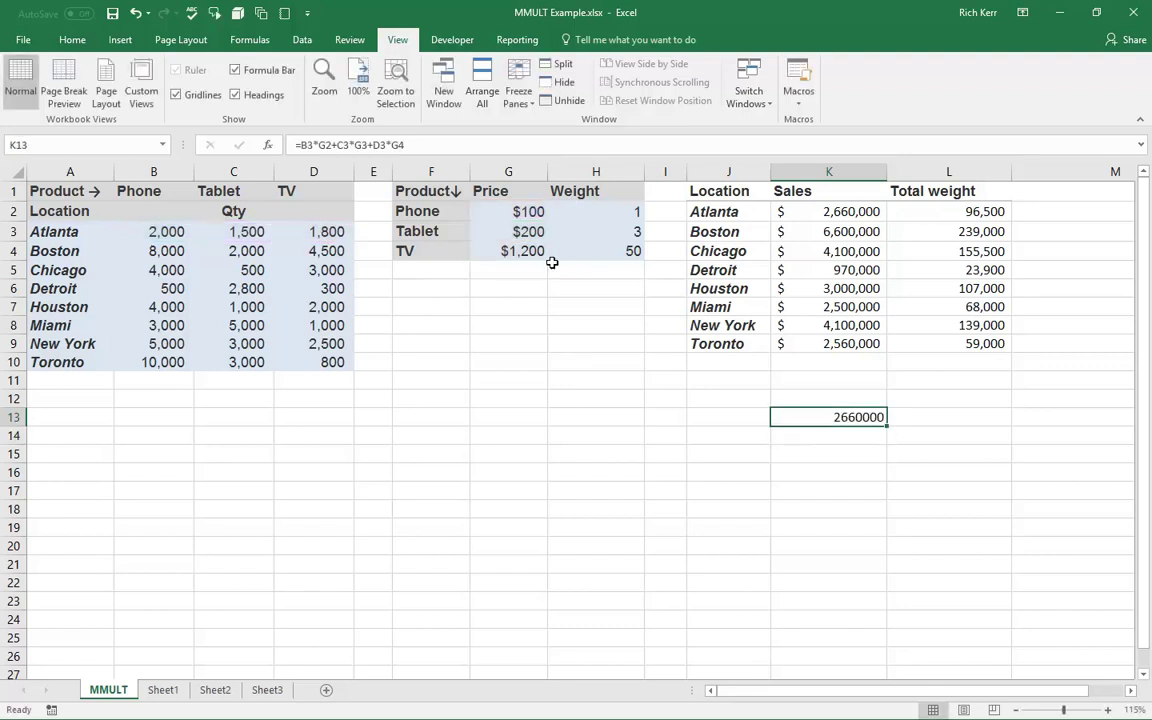
pyautogui.click(70, 40)
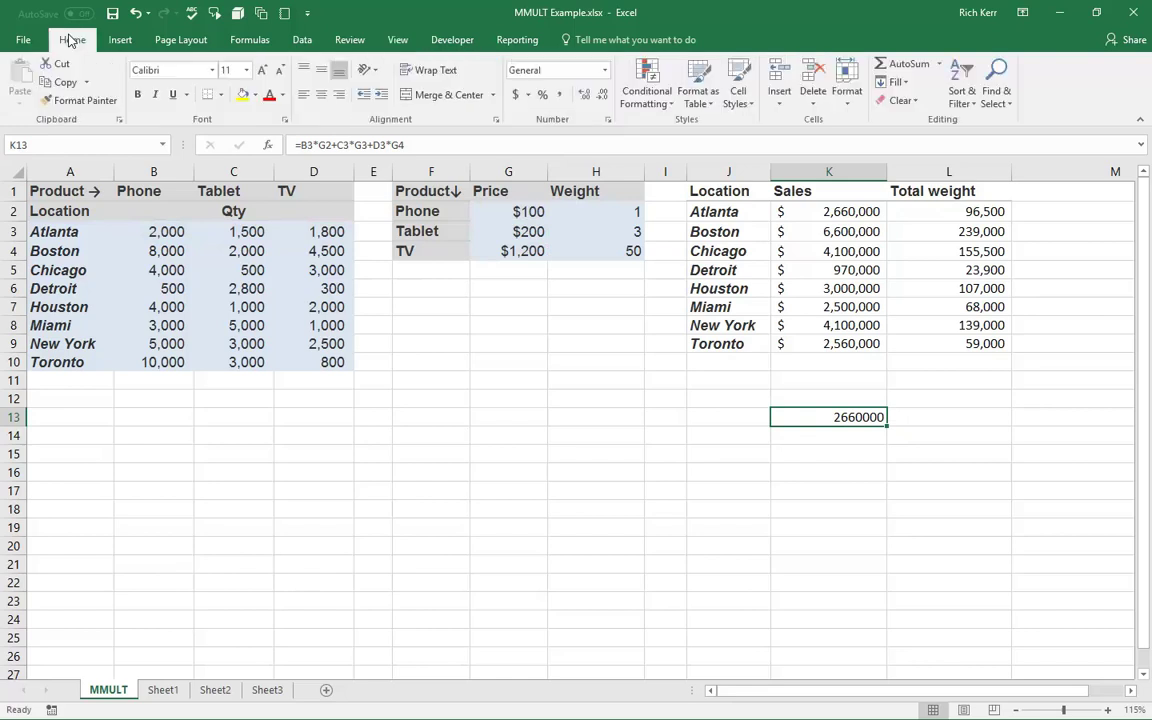
pyautogui.click(516, 95)
pyautogui.click(941, 419)
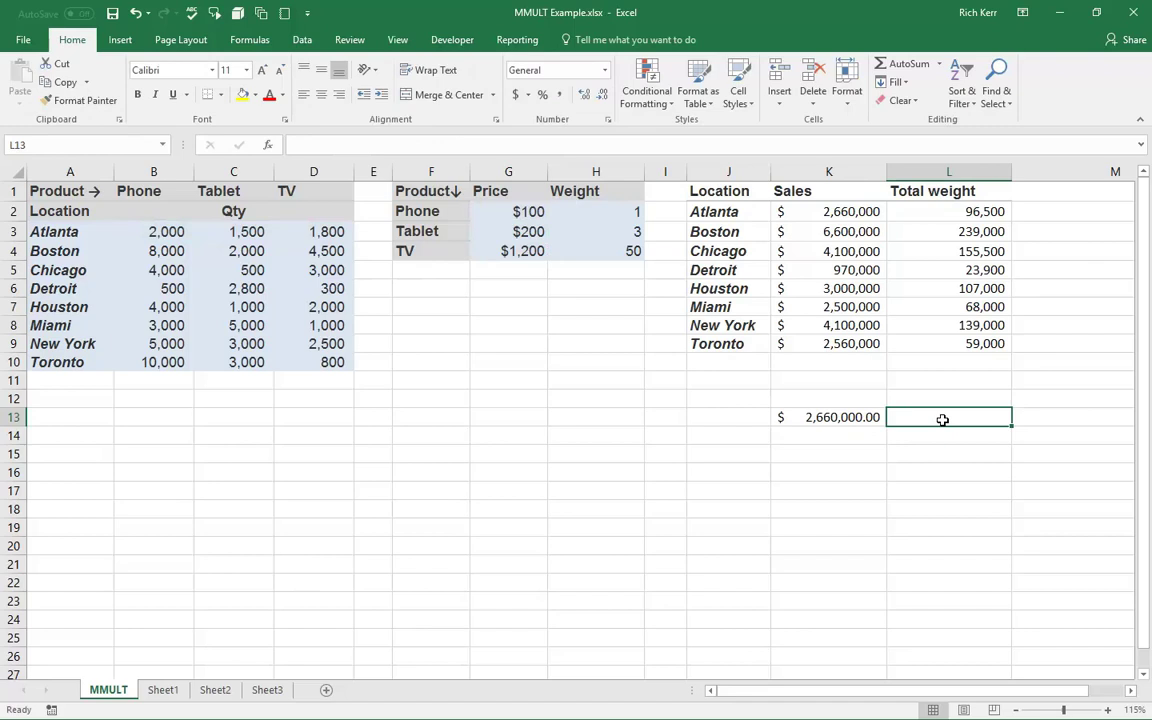
# - Enter =B3*H2+C3*H3+D3*H4 in L13, giving Atlanta's weight check of 96,500
pyautogui.write('=')
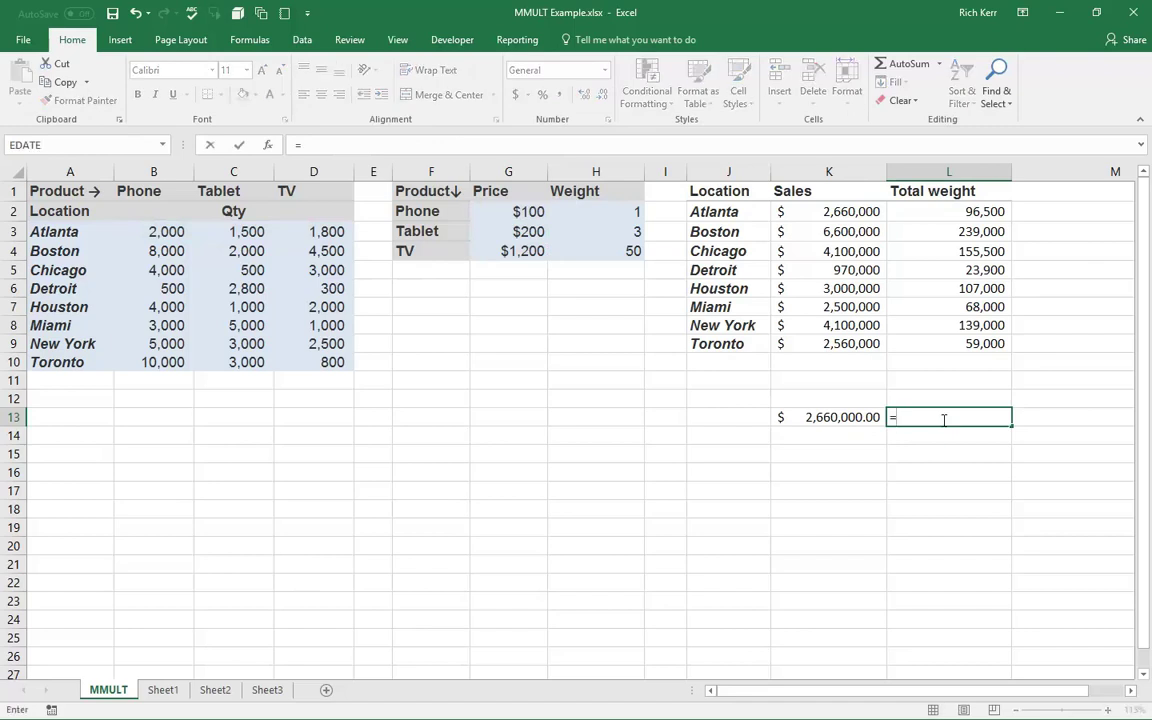
pyautogui.click(160, 230)
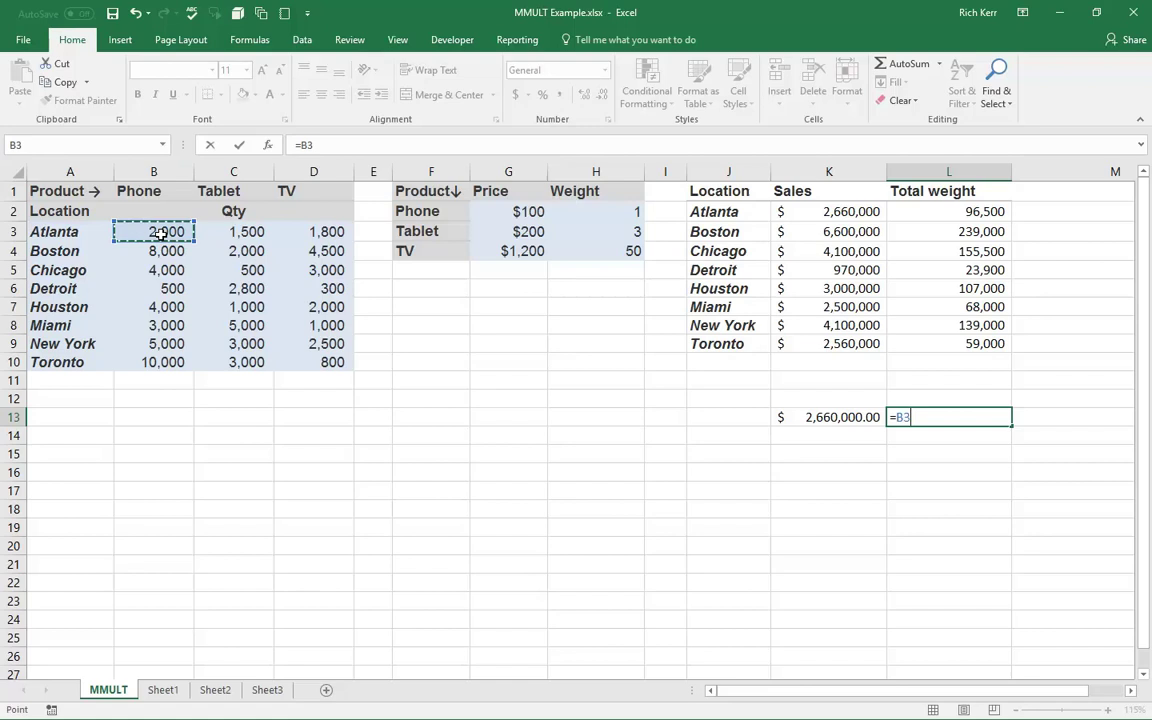
pyautogui.write('*')
pyautogui.click(572, 218)
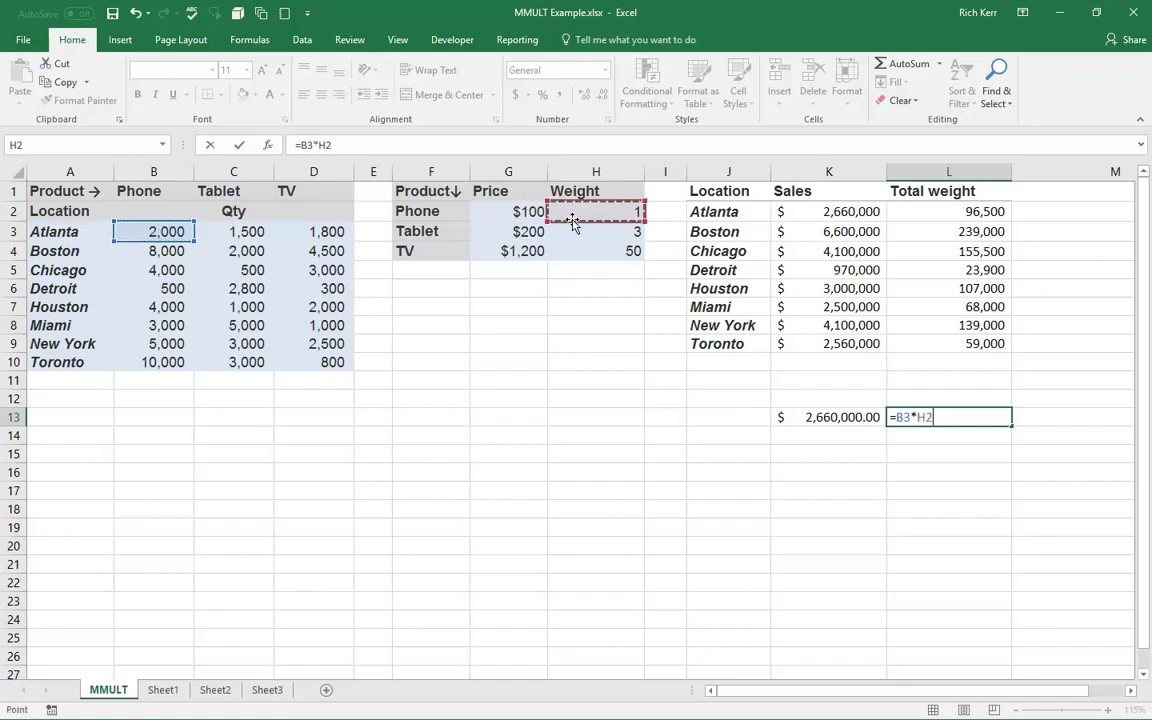
pyautogui.write('+')
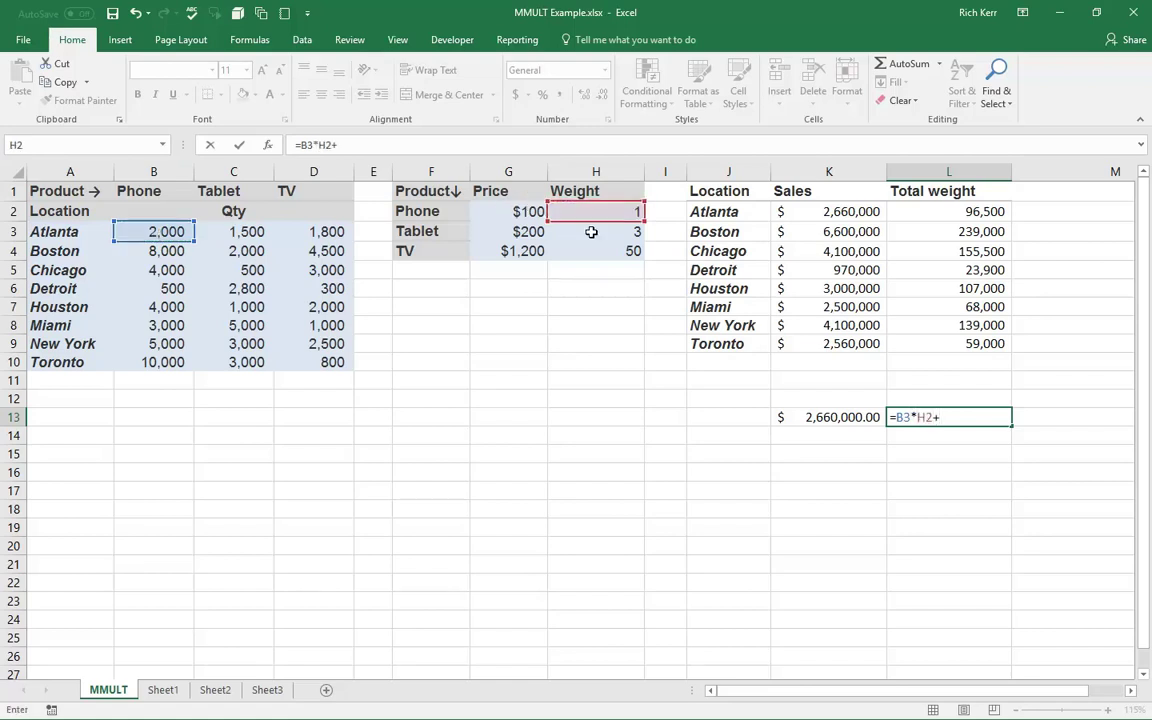
pyautogui.click(233, 232)
pyautogui.write('*')
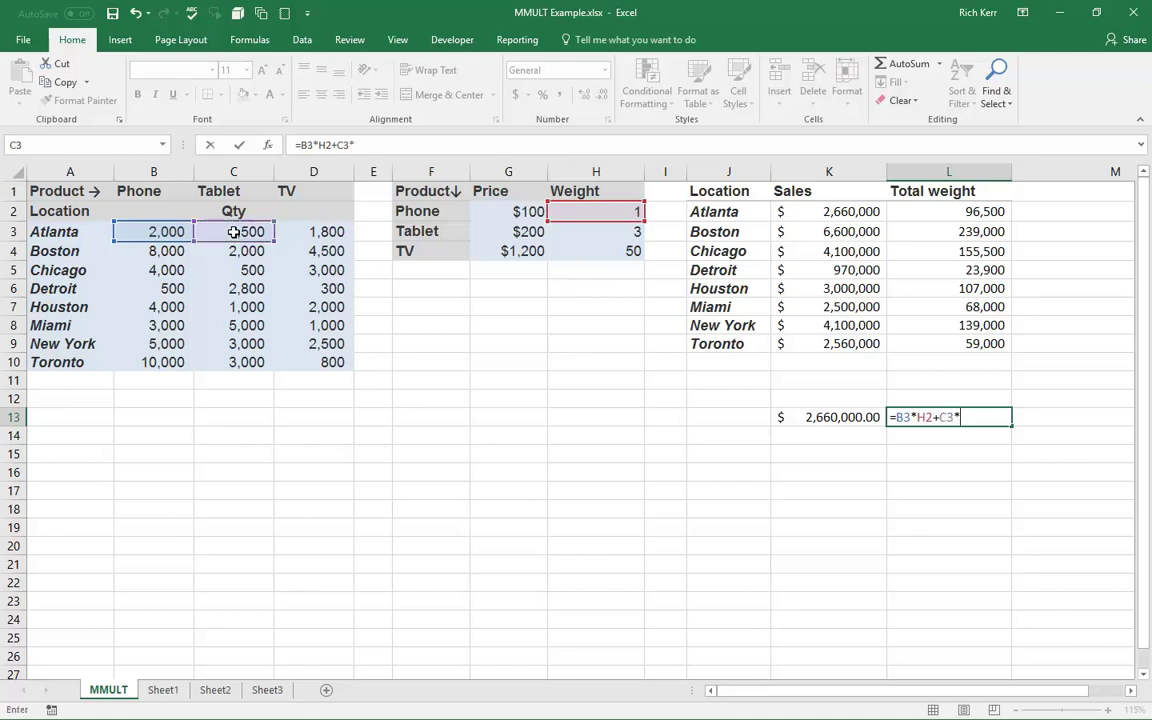
pyautogui.click(613, 233)
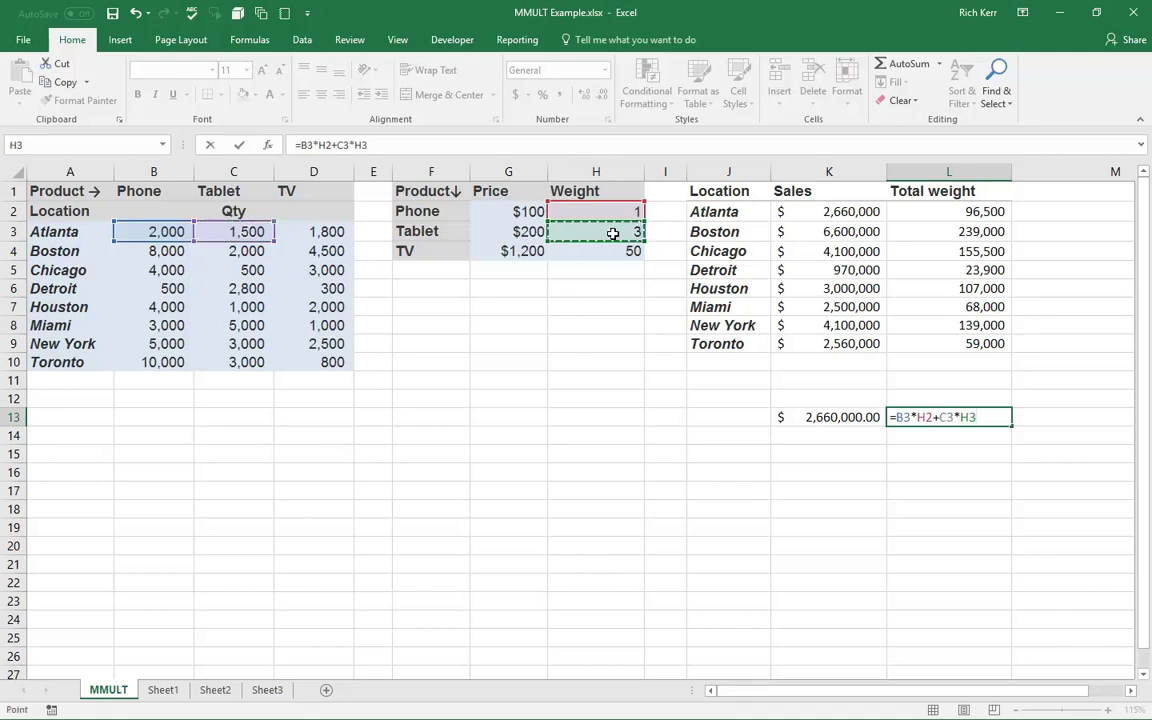
pyautogui.write('+')
pyautogui.click(302, 231)
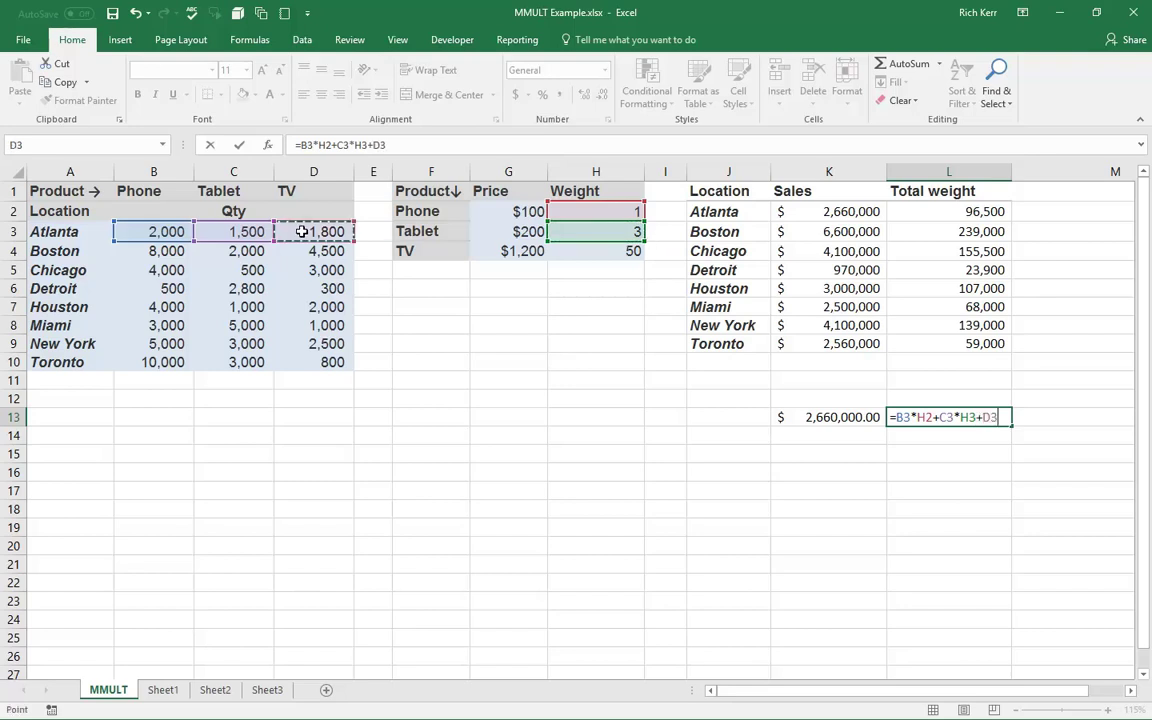
pyautogui.write('*')
pyautogui.click(637, 251)
pyautogui.press('Return')
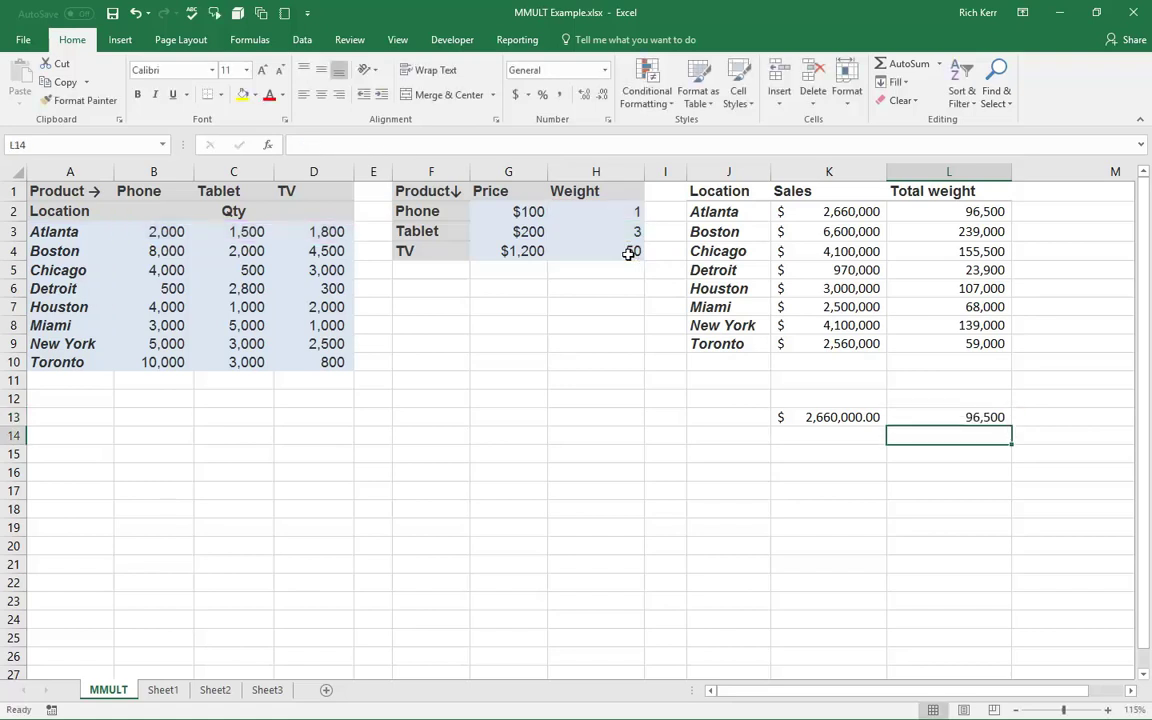
pyautogui.press('Up')
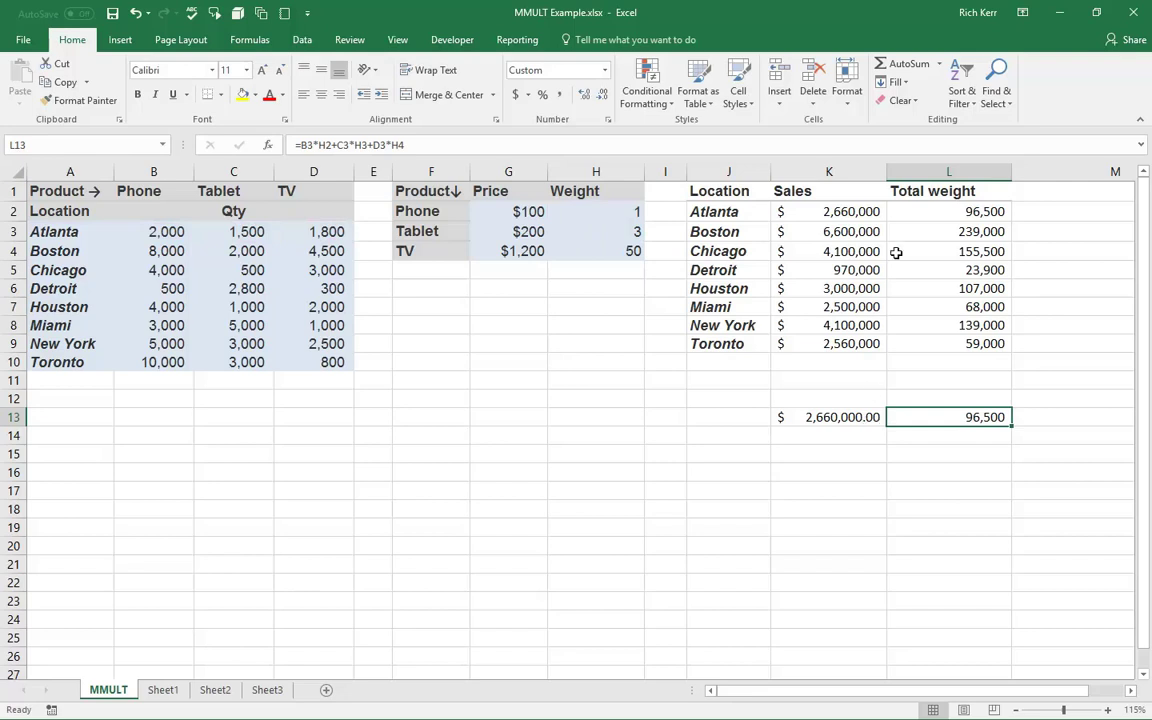
pyautogui.click(837, 426)
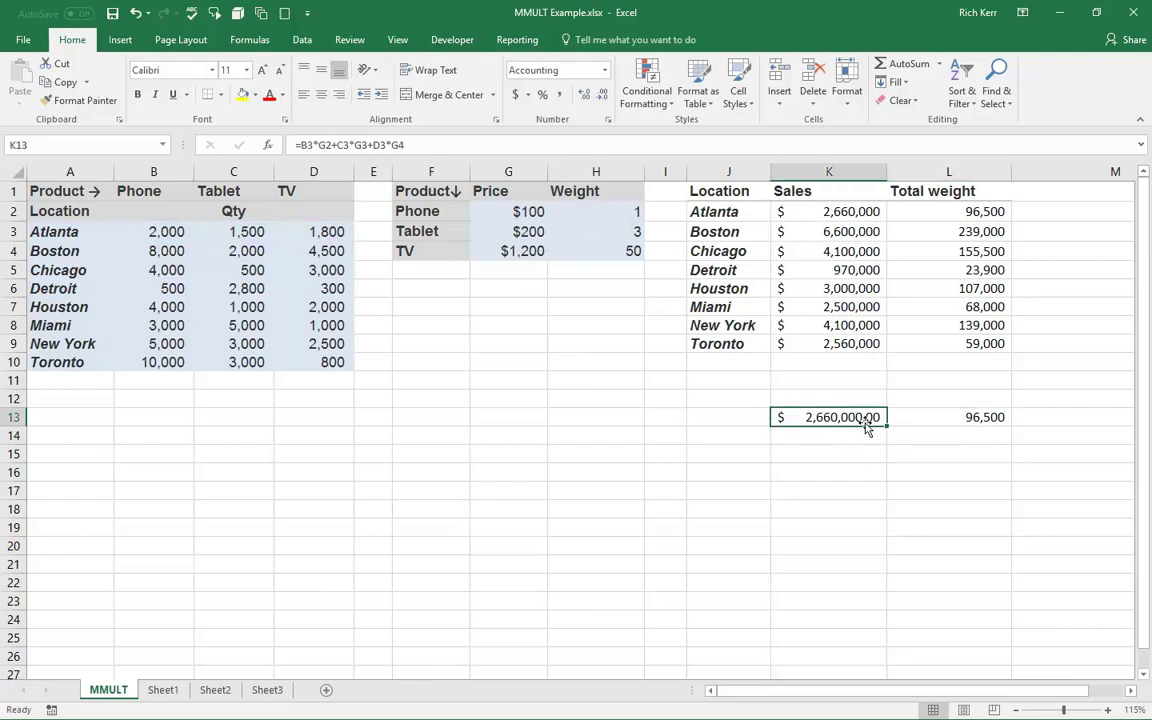
# - Label the check rows 'Atlanta' in J13 and 'Boston' in J14, then select K13:L13
pyautogui.click(738, 417)
pyautogui.write('Atlanta')
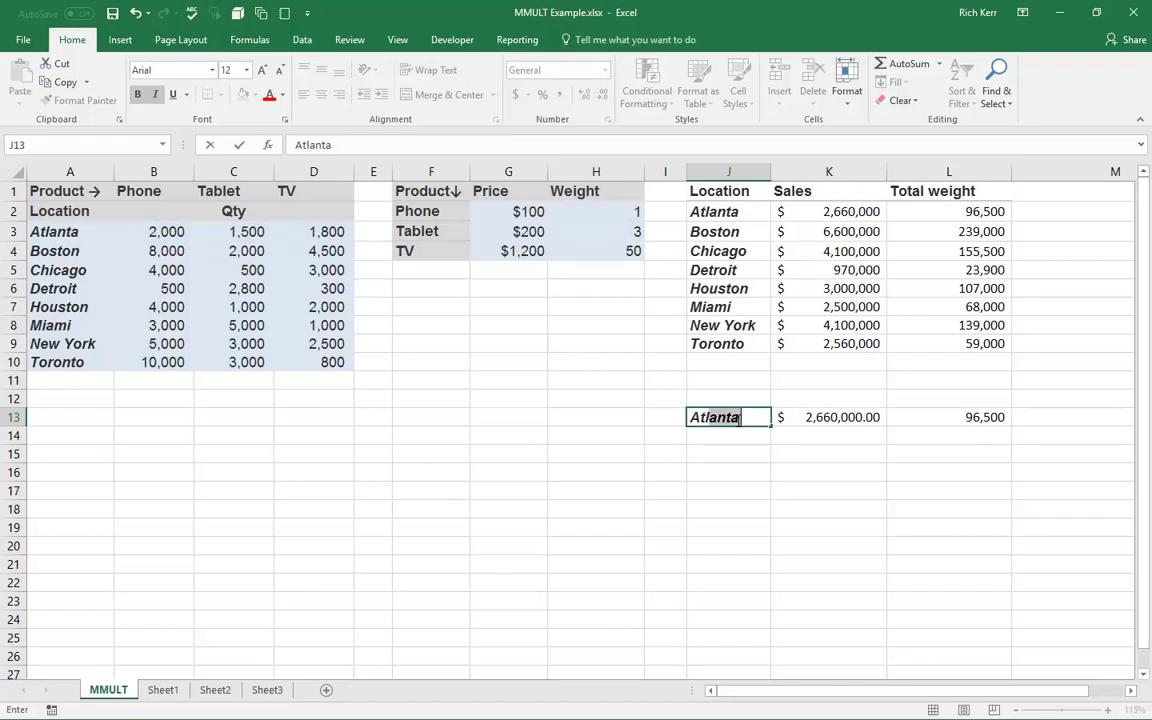
pyautogui.press('Return')
pyautogui.write('Boston')
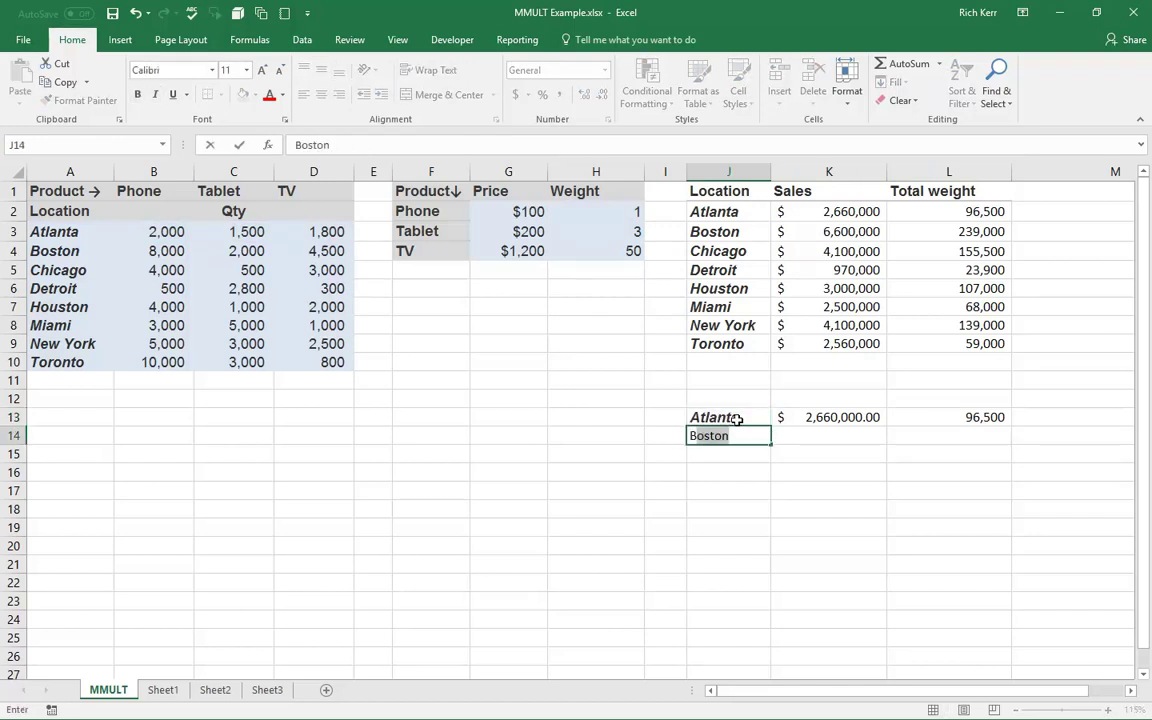
pyautogui.press('Tab')
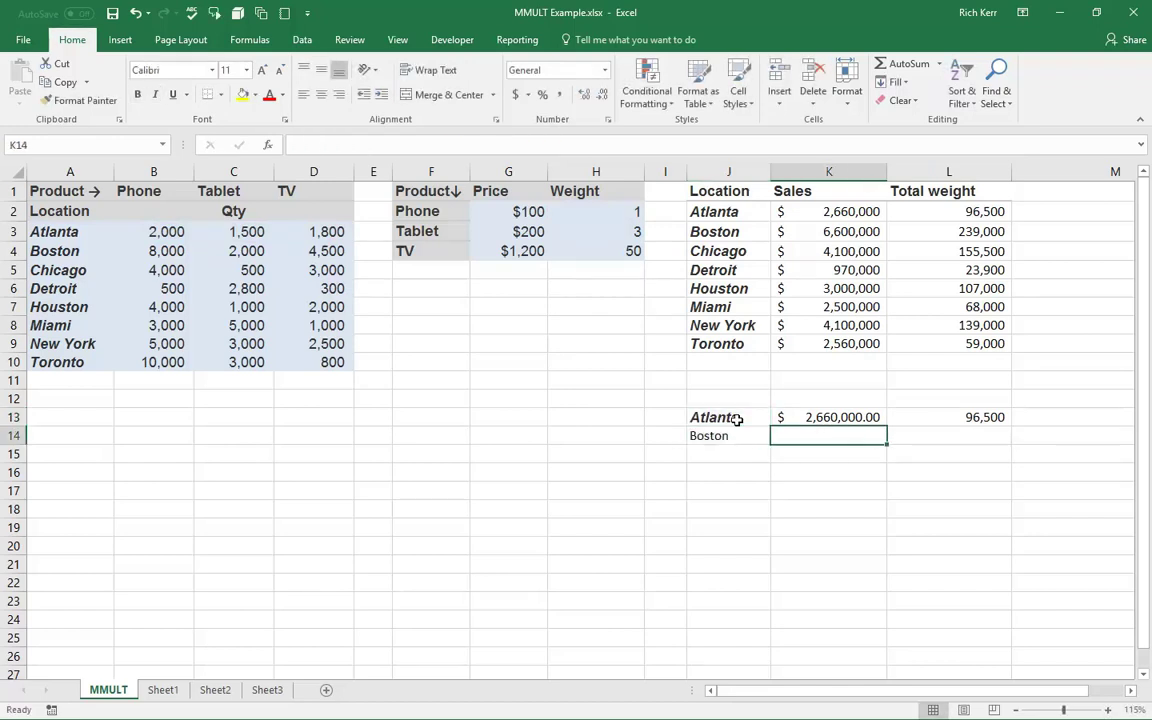
pyautogui.press('Up')
pyautogui.hotkey('shift', 'Right')
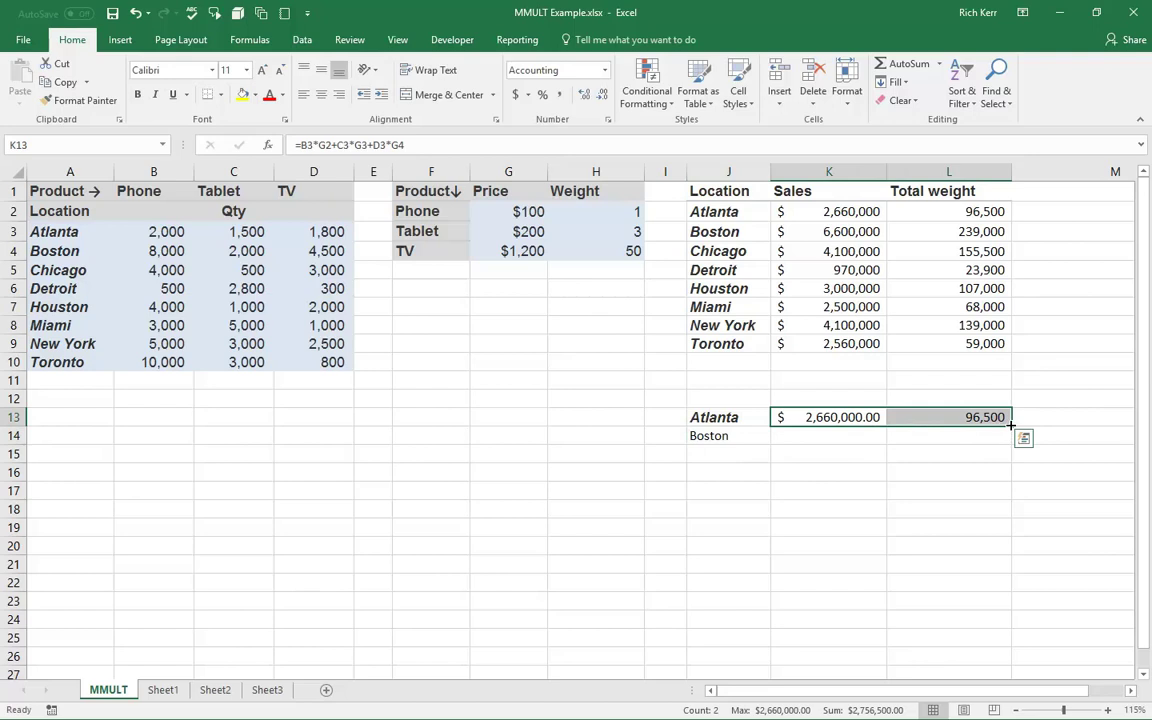
# - Fill the K13:L13 check formulas down to Boston's row 14
pyautogui.moveTo(1011, 425); pyautogui.dragTo(1011, 444)
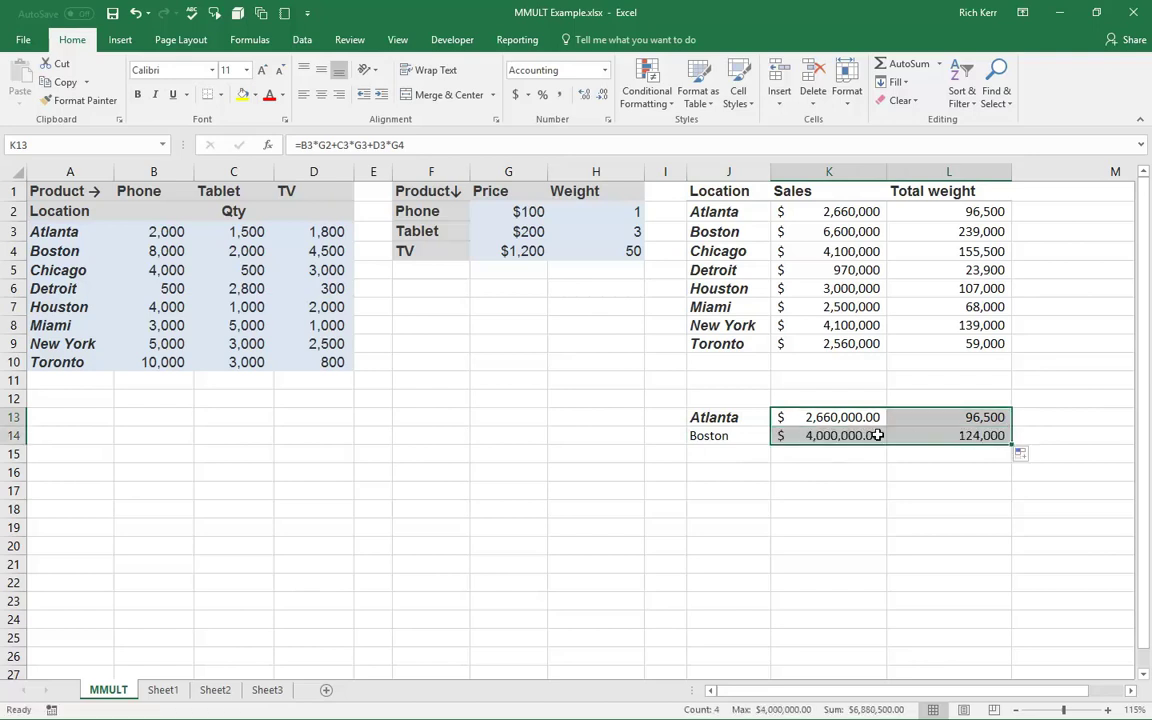
pyautogui.doubleClick(823, 435)
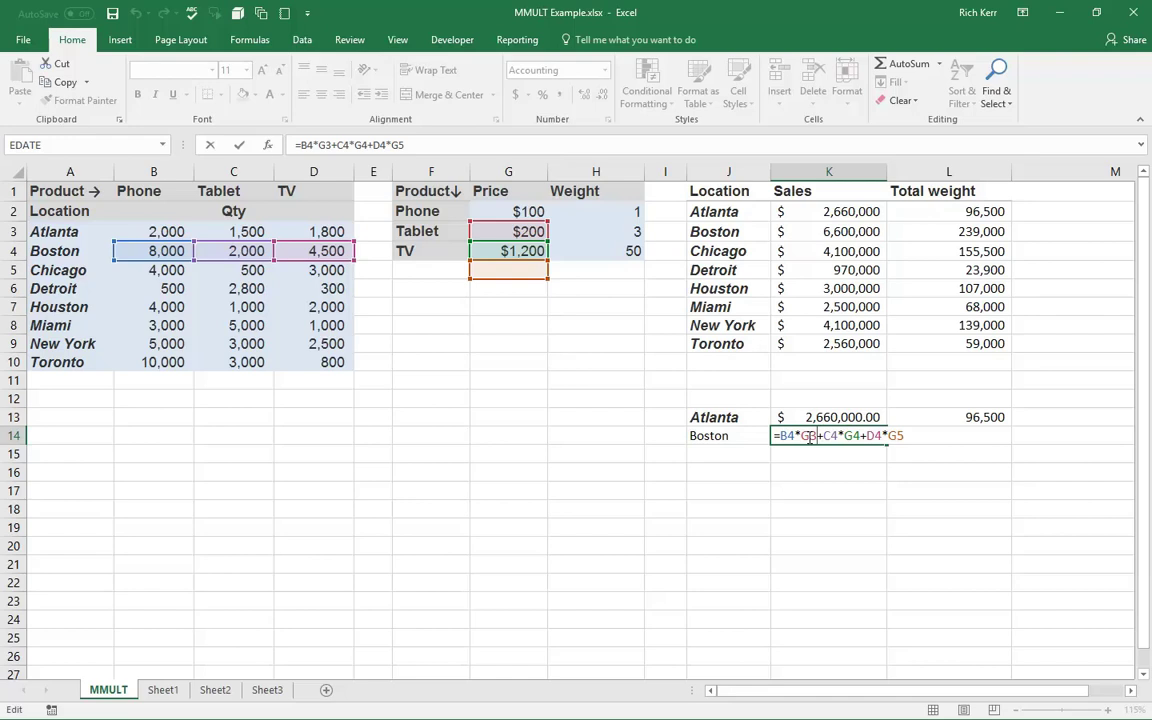
# - Change K14's price references to G2, G3 and G4 so it shows $6,600,000.00
pyautogui.press('BackSpace')
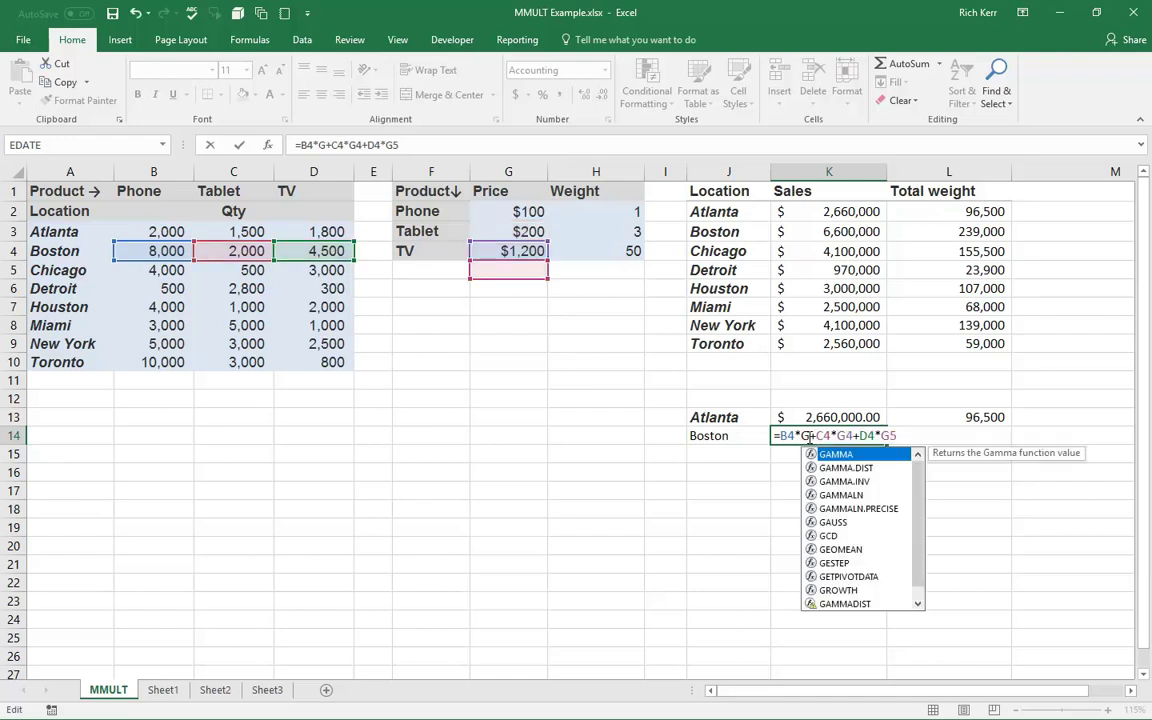
pyautogui.write('3')
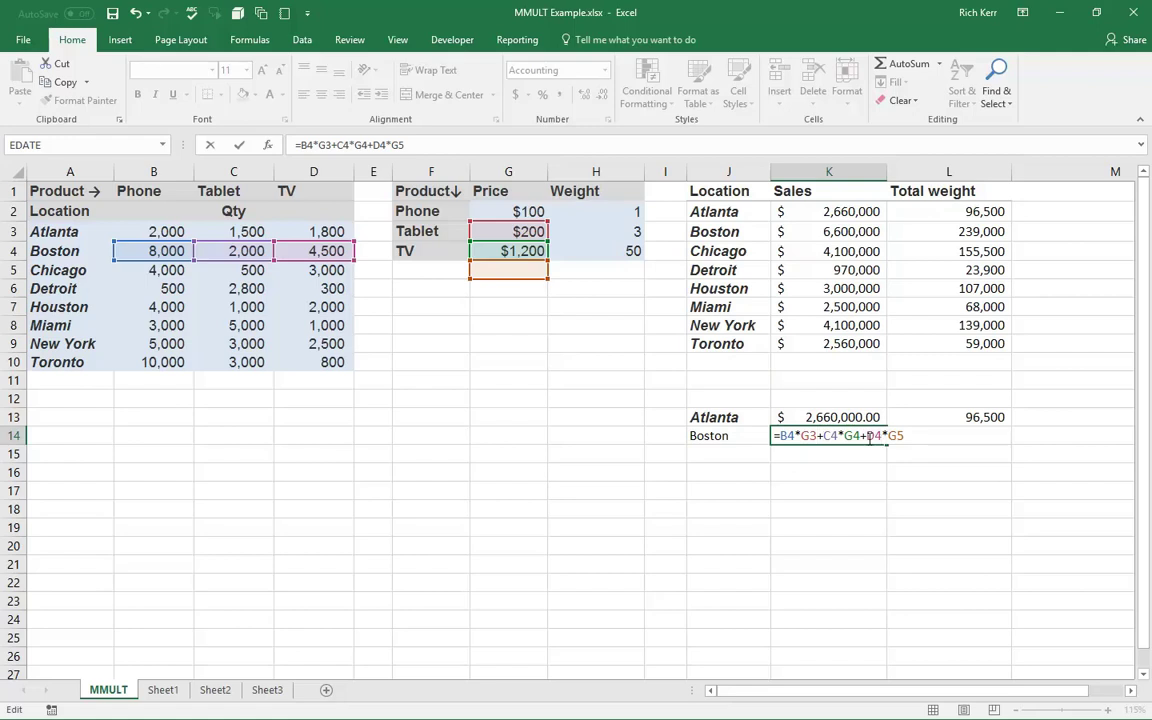
pyautogui.press('BackSpace')
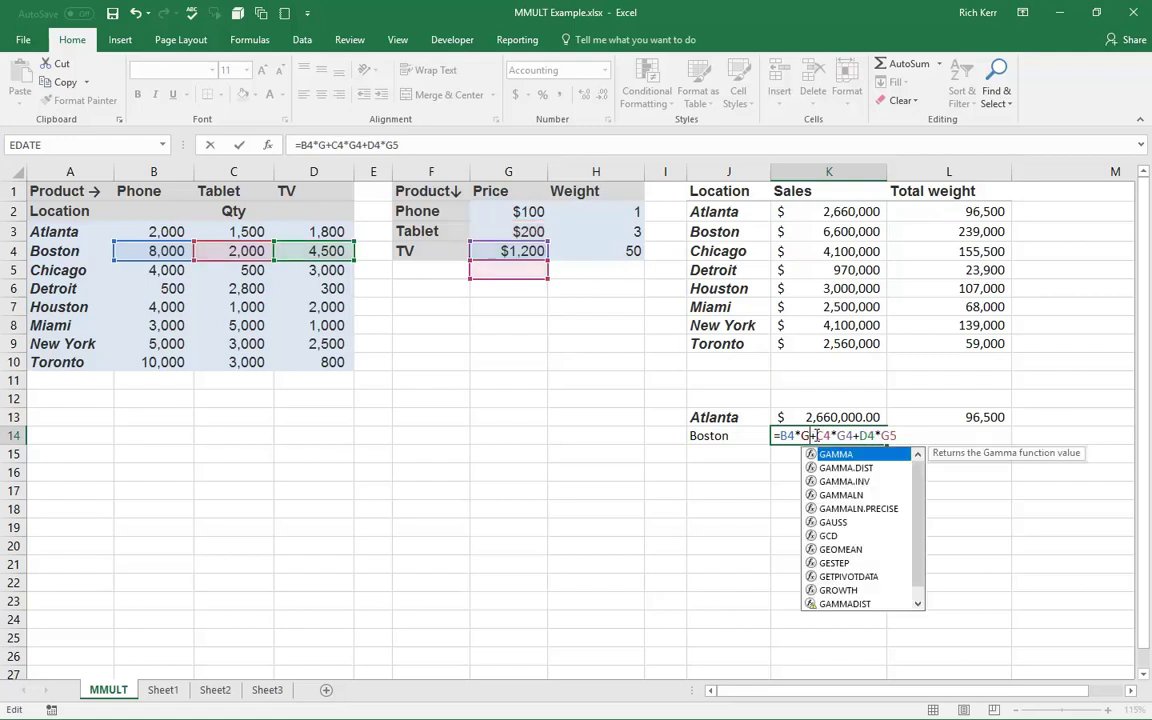
pyautogui.write('2')
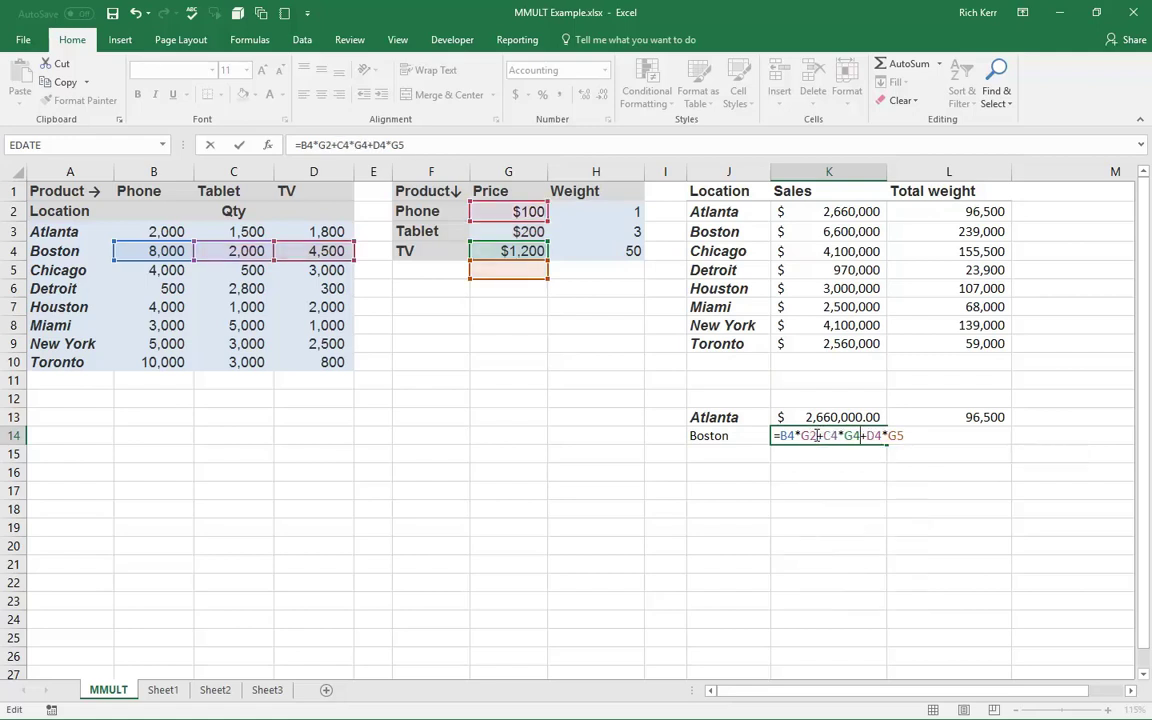
pyautogui.press('BackSpace')
pyautogui.write('3')
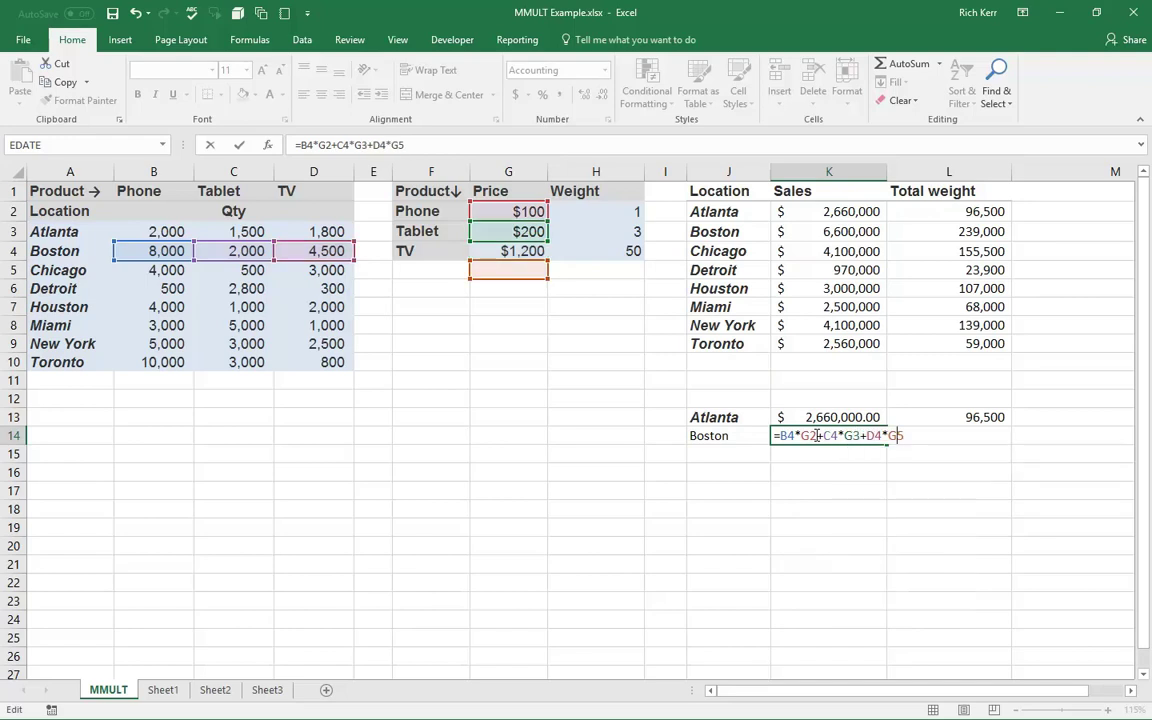
pyautogui.press('BackSpace')
pyautogui.write('4')
pyautogui.press('Return')
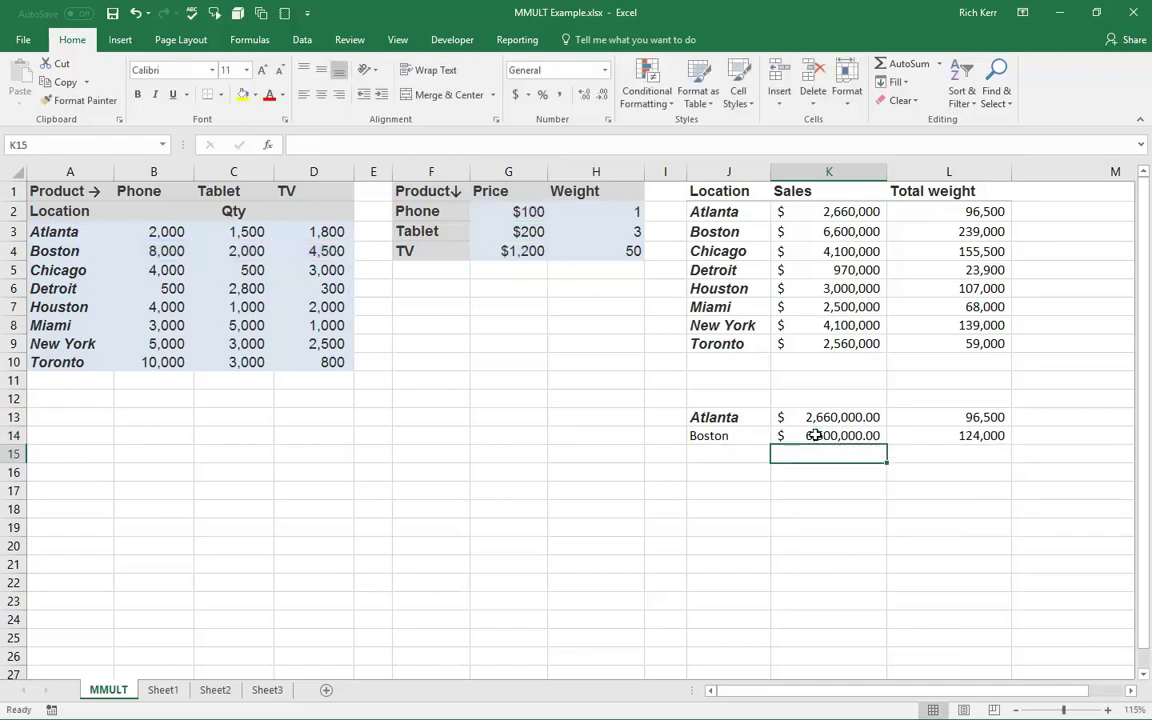
# - Change L14's weight references to H2, H3 and H4 so it shows 239,000
pyautogui.click(815, 435)
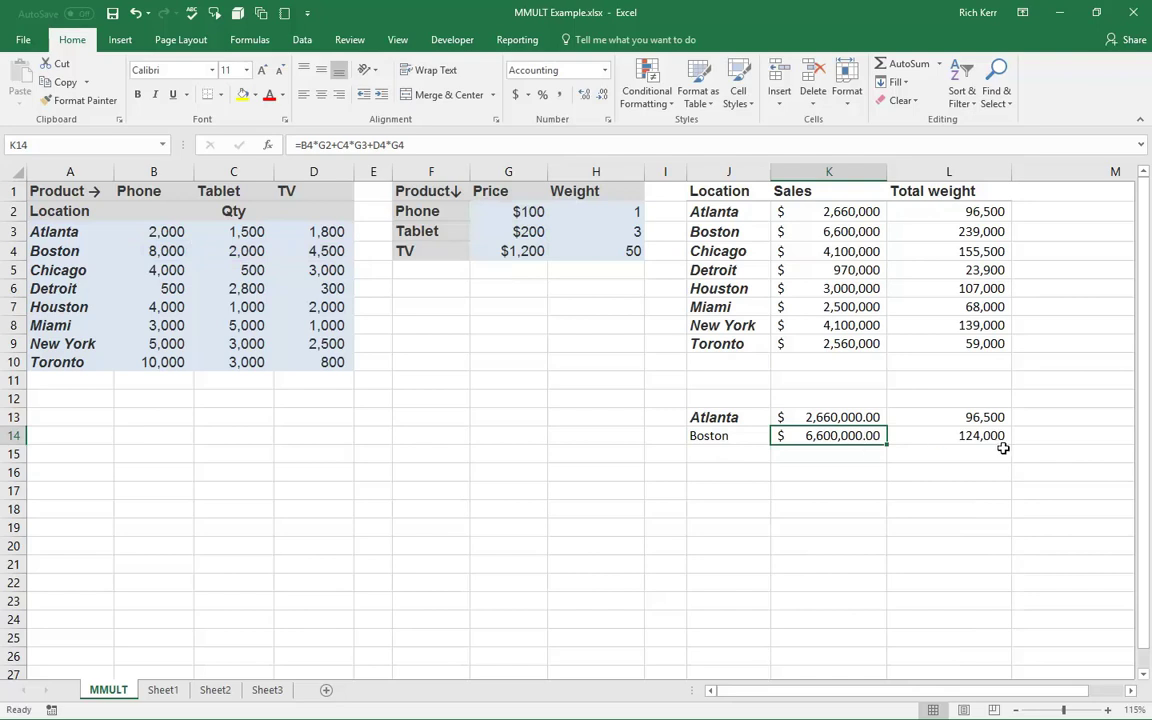
pyautogui.doubleClick(970, 436)
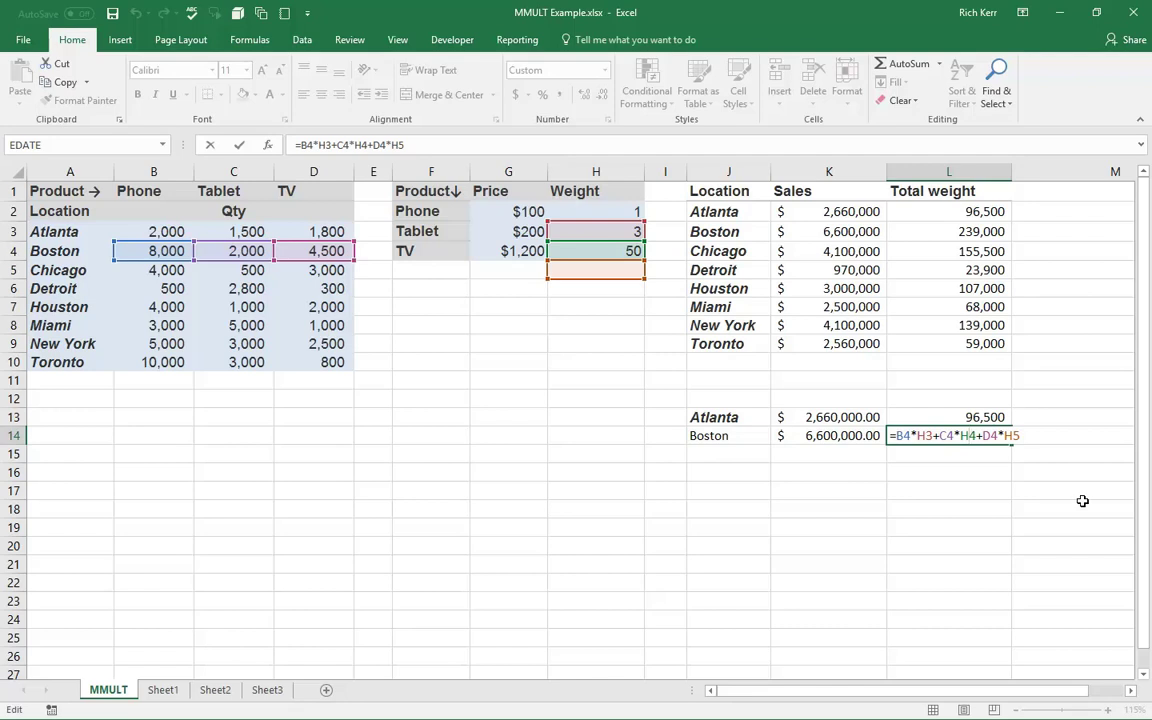
pyautogui.click(934, 436)
pyautogui.press('BackSpace')
pyautogui.write('2')
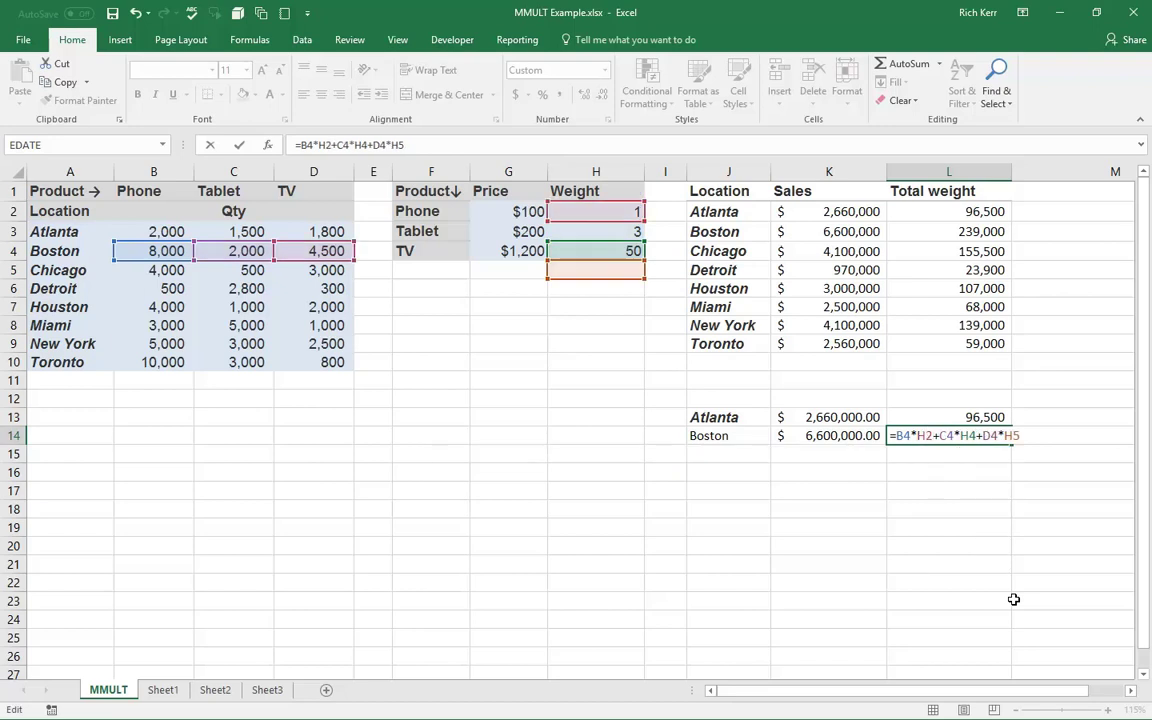
pyautogui.press('BackSpace')
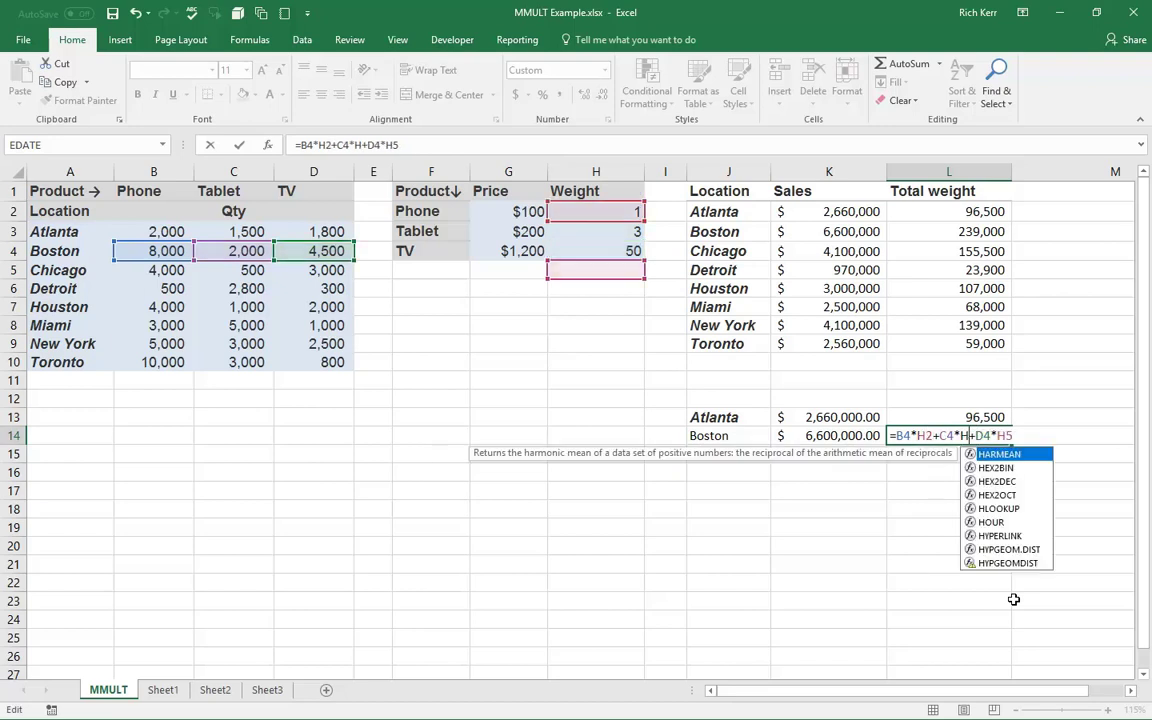
pyautogui.write('3')
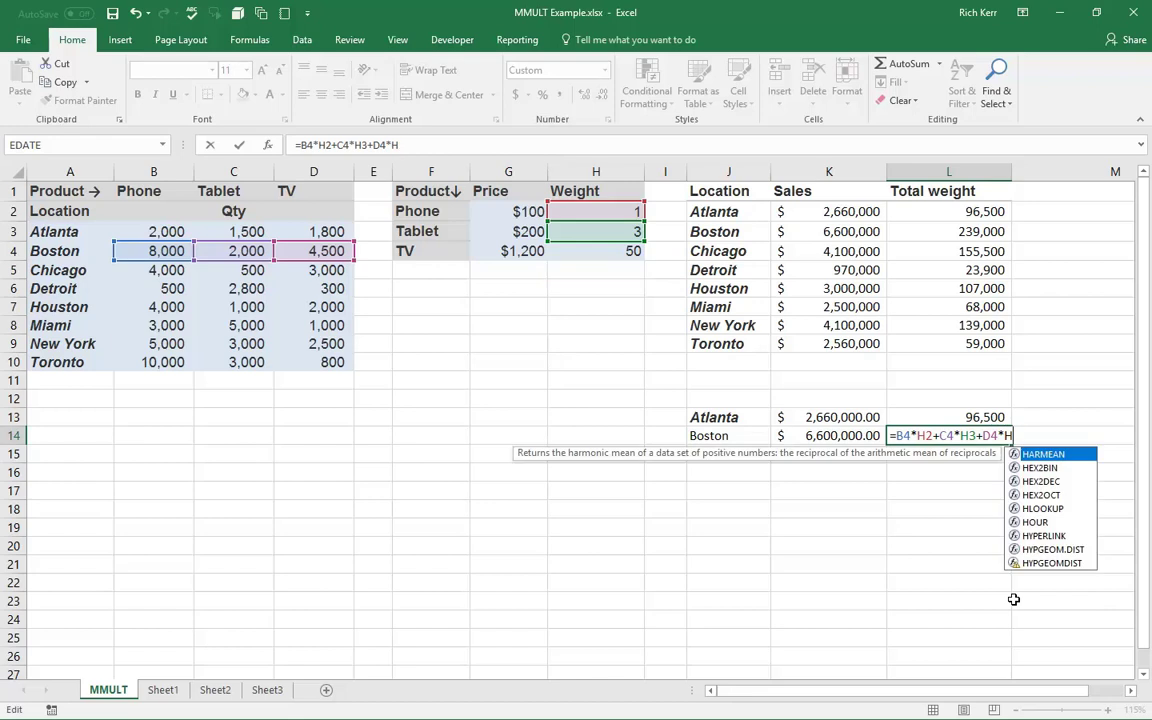
pyautogui.press('BackSpace')
pyautogui.write('4')
pyautogui.press('Return')
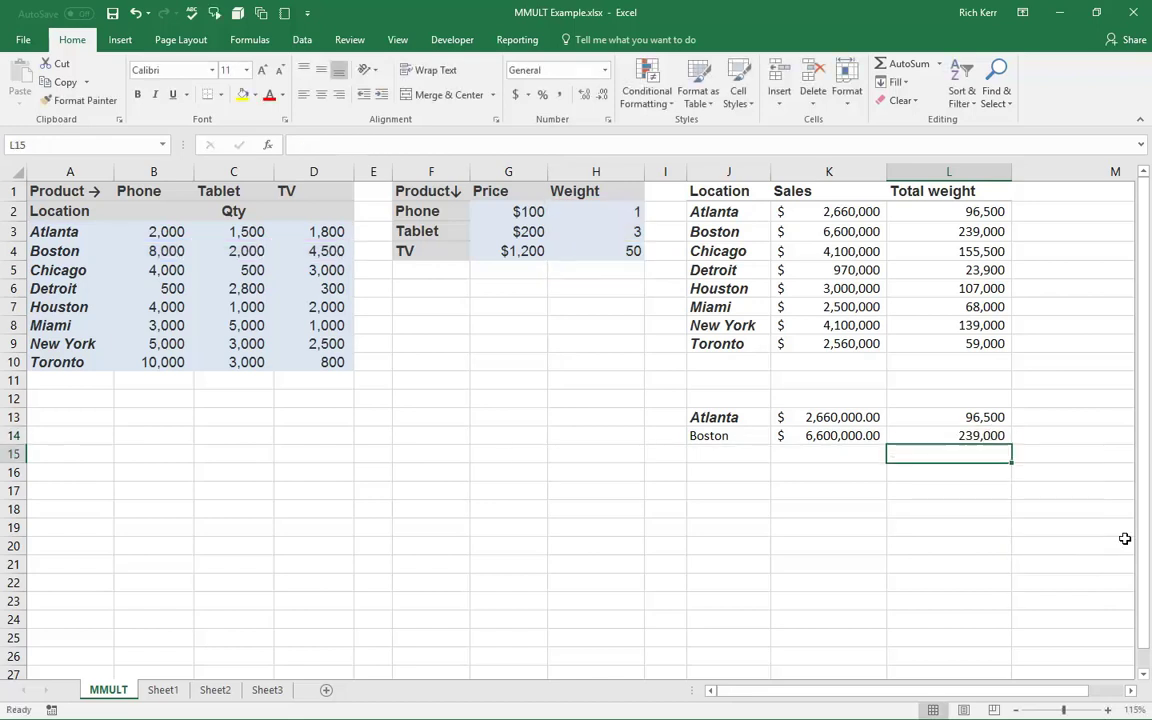
pyautogui.doubleClick(954, 419)
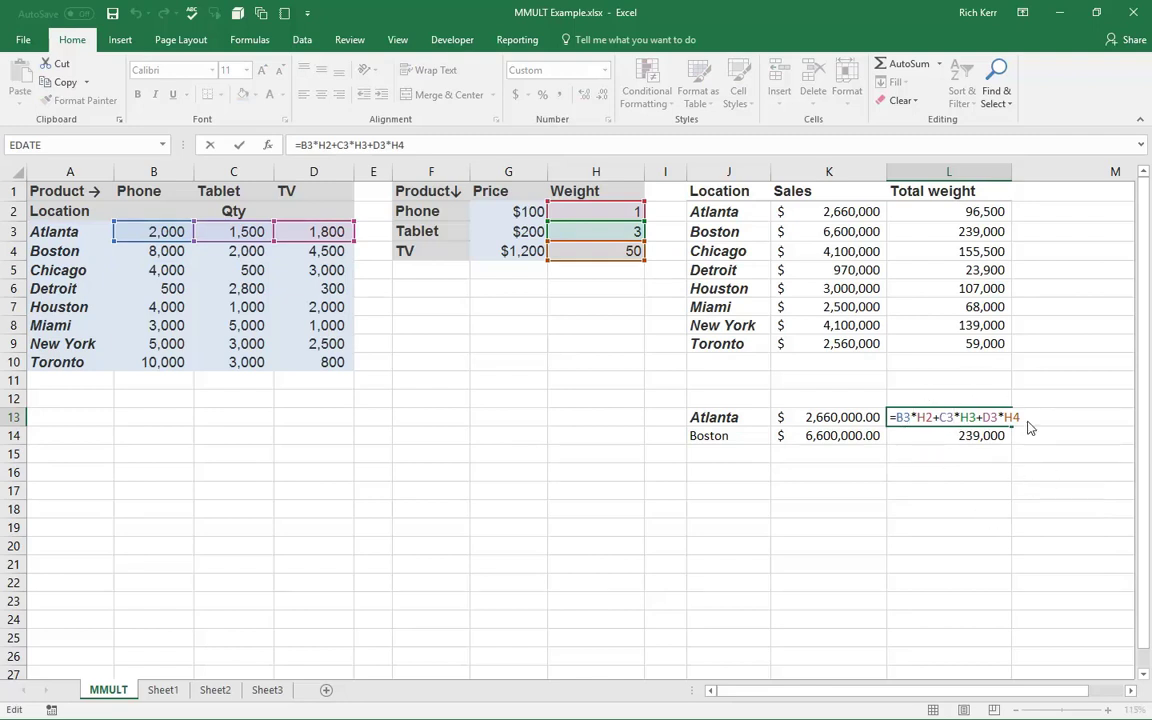
pyautogui.hotkey('ctrl', 'Return')
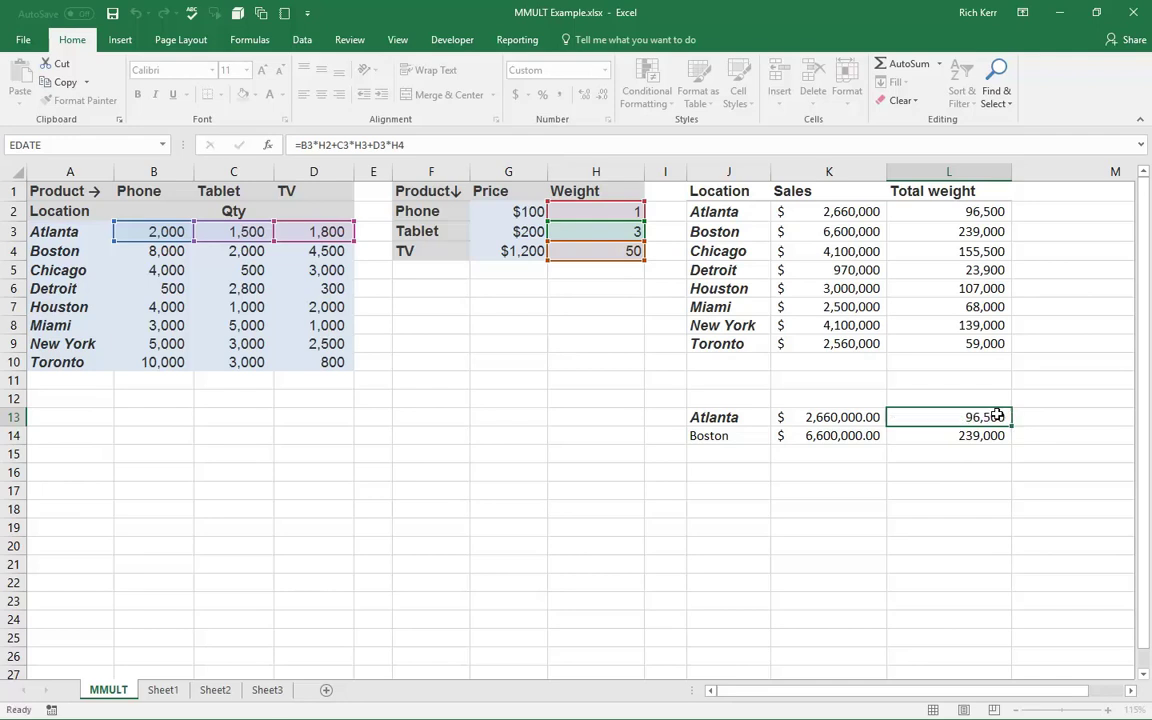
pyautogui.click(838, 212)
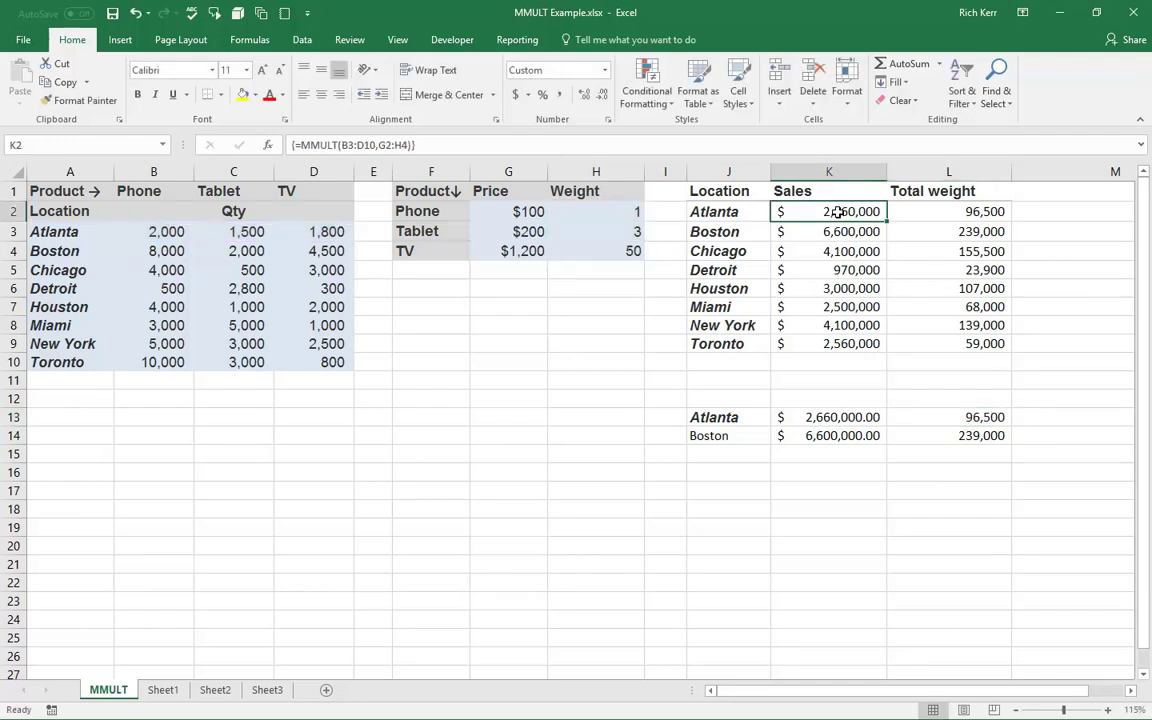
pyautogui.doubleClick(838, 212)
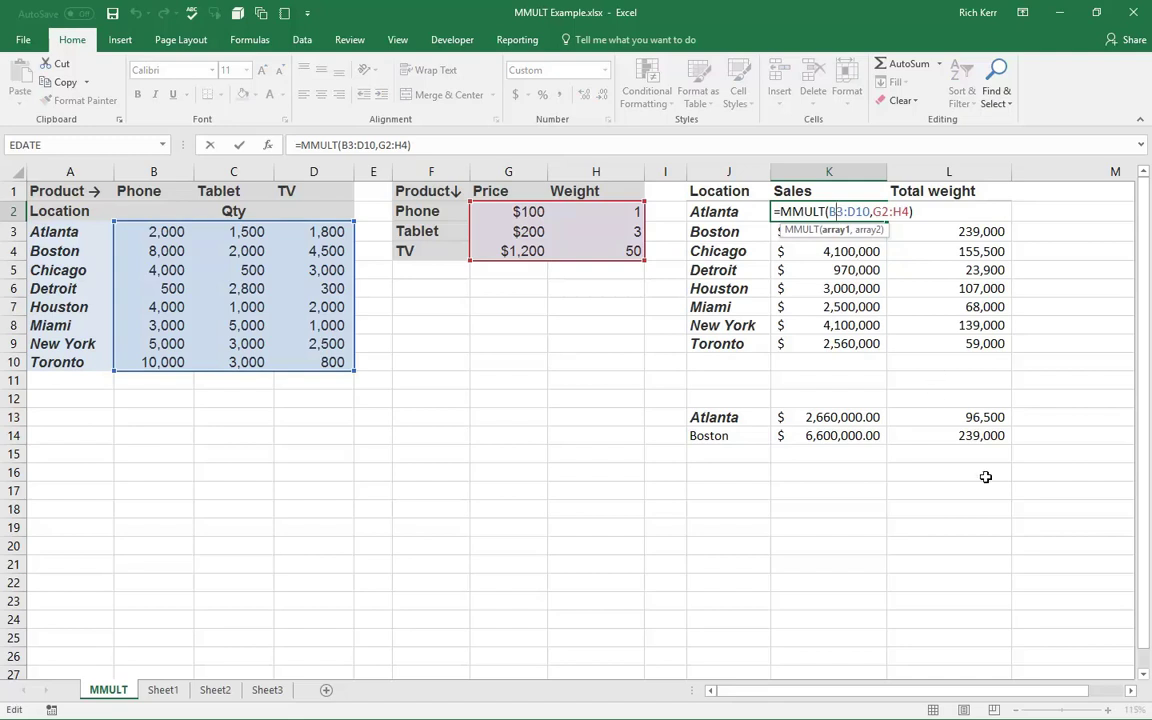
pyautogui.hotkey('ctrl', 'shift', 'Return')
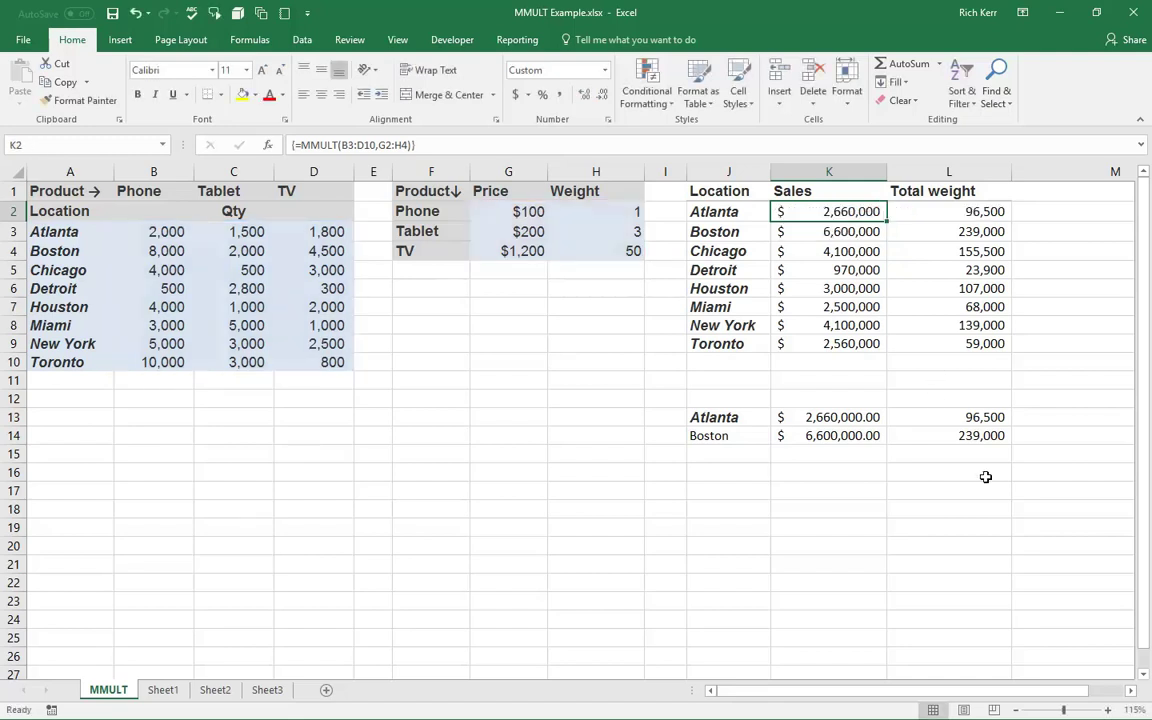